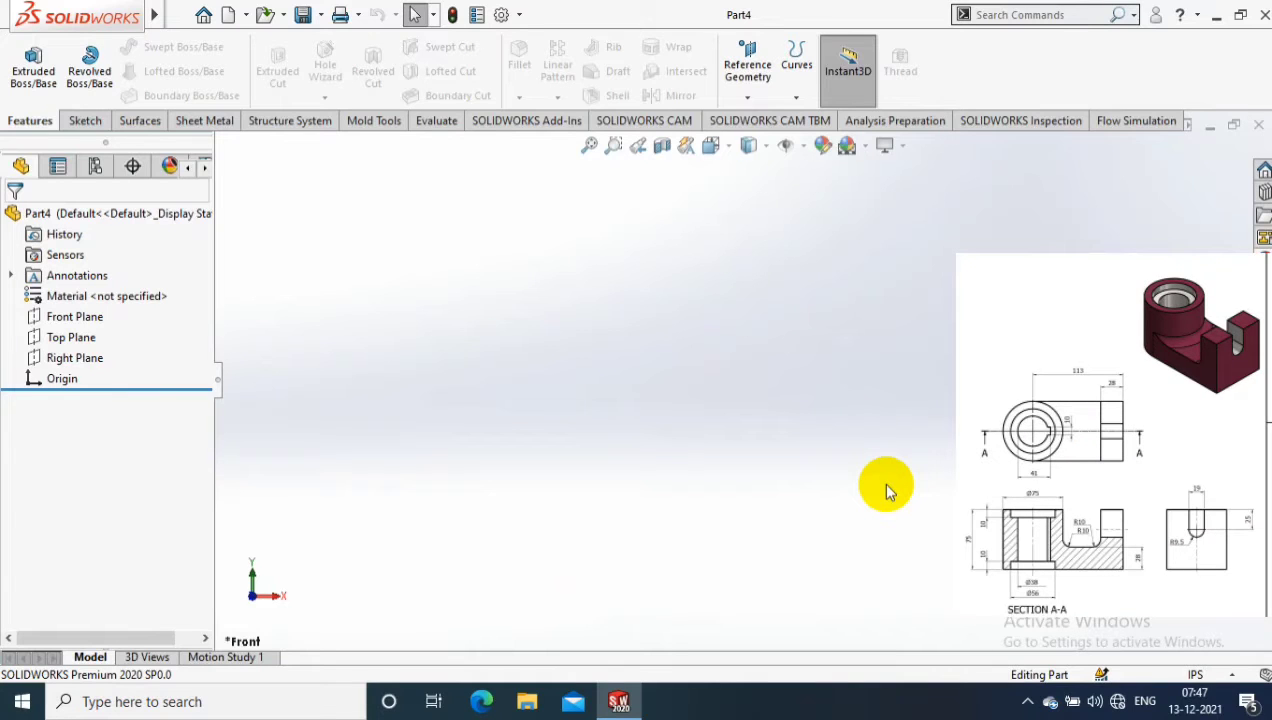
Switch the units to millimetres and draw a centre rectangle at the origin on the Front Plane
{"action": "left_click", "coordinate": [1195, 674]}
{"action": "left_click", "coordinate": [1185, 650]}
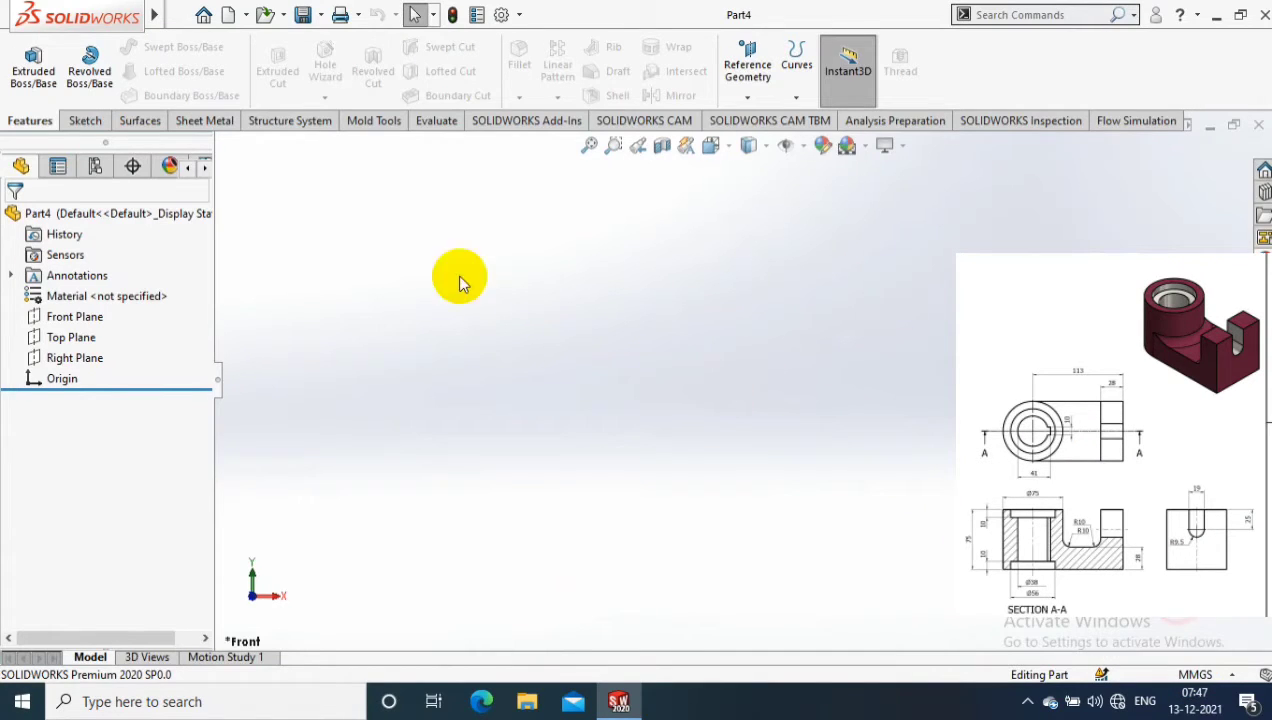
{"action": "left_click", "coordinate": [75, 316]}
{"action": "left_click", "coordinate": [85, 120]}
{"action": "left_click", "coordinate": [26, 62]}
{"action": "left_click", "coordinate": [140, 71]}
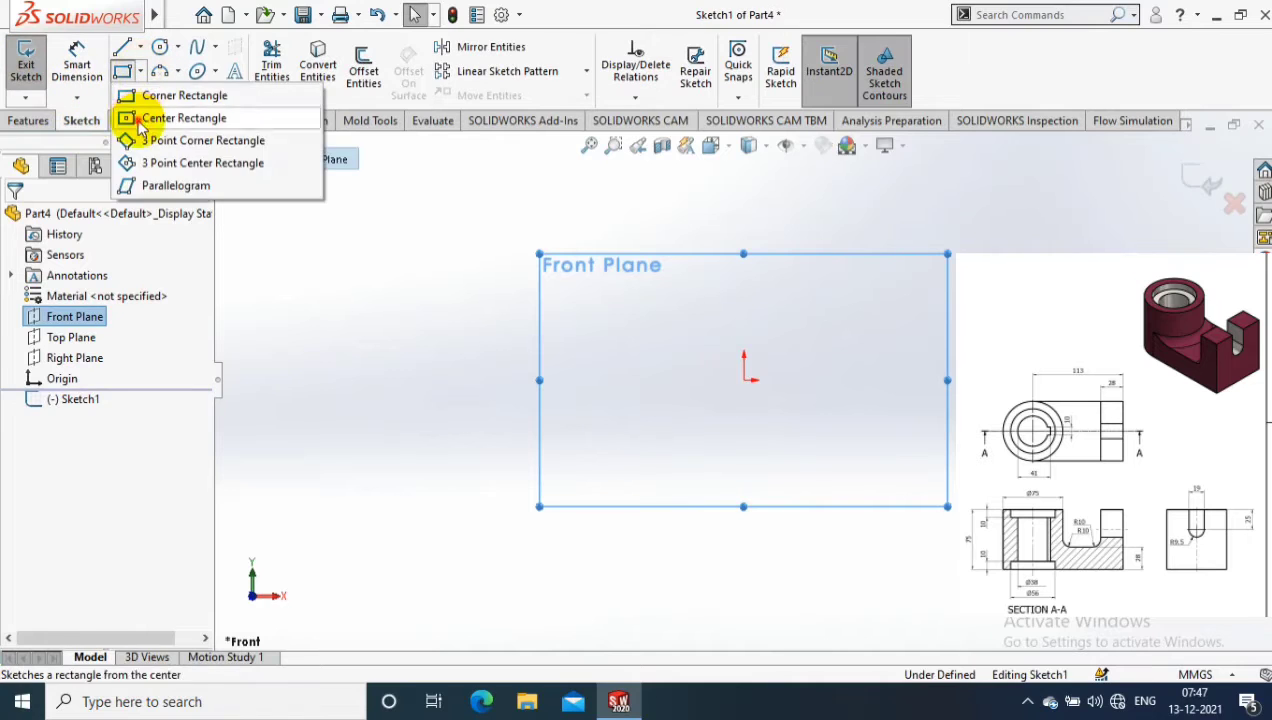
{"action": "left_click", "coordinate": [135, 113]}
{"action": "left_click_drag", "start_coordinate": [743, 380], "coordinate": [850, 250]}
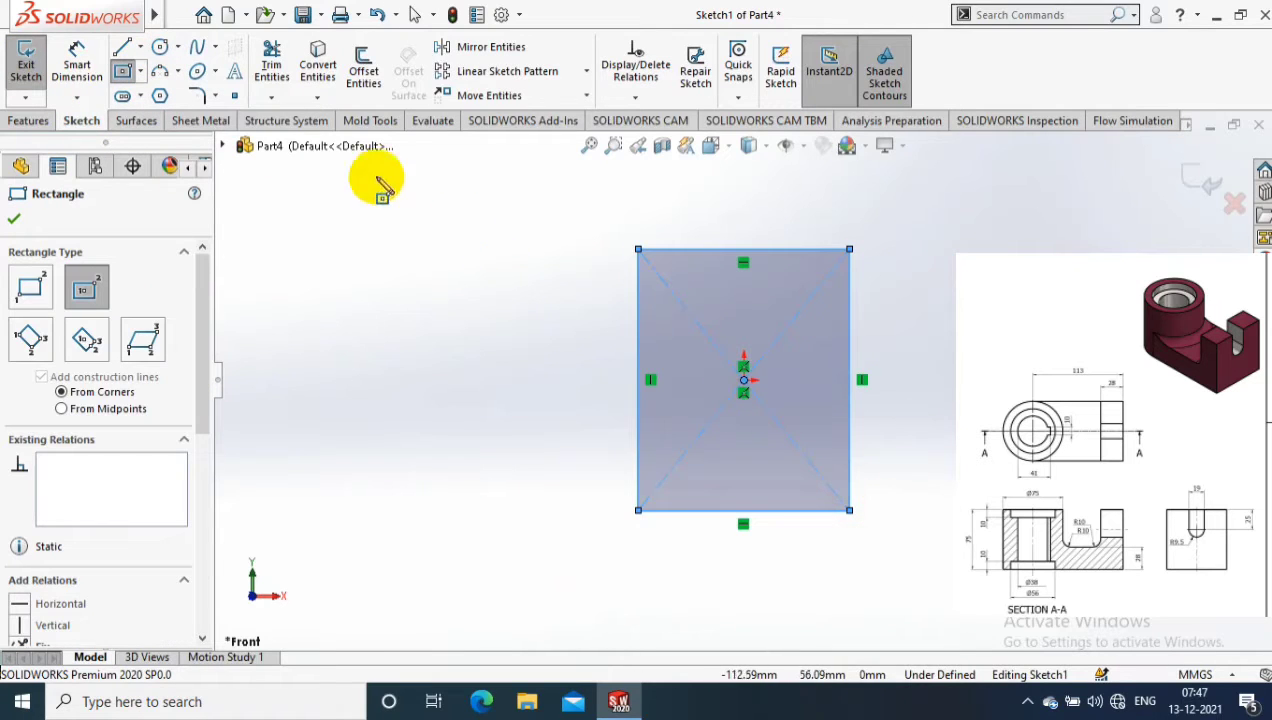
Dimension the rectangle 113 mm tall and 75 mm wide
{"action": "left_click", "coordinate": [77, 62]}
{"action": "left_click", "coordinate": [639, 335]}
{"action": "left_click", "coordinate": [568, 335]}
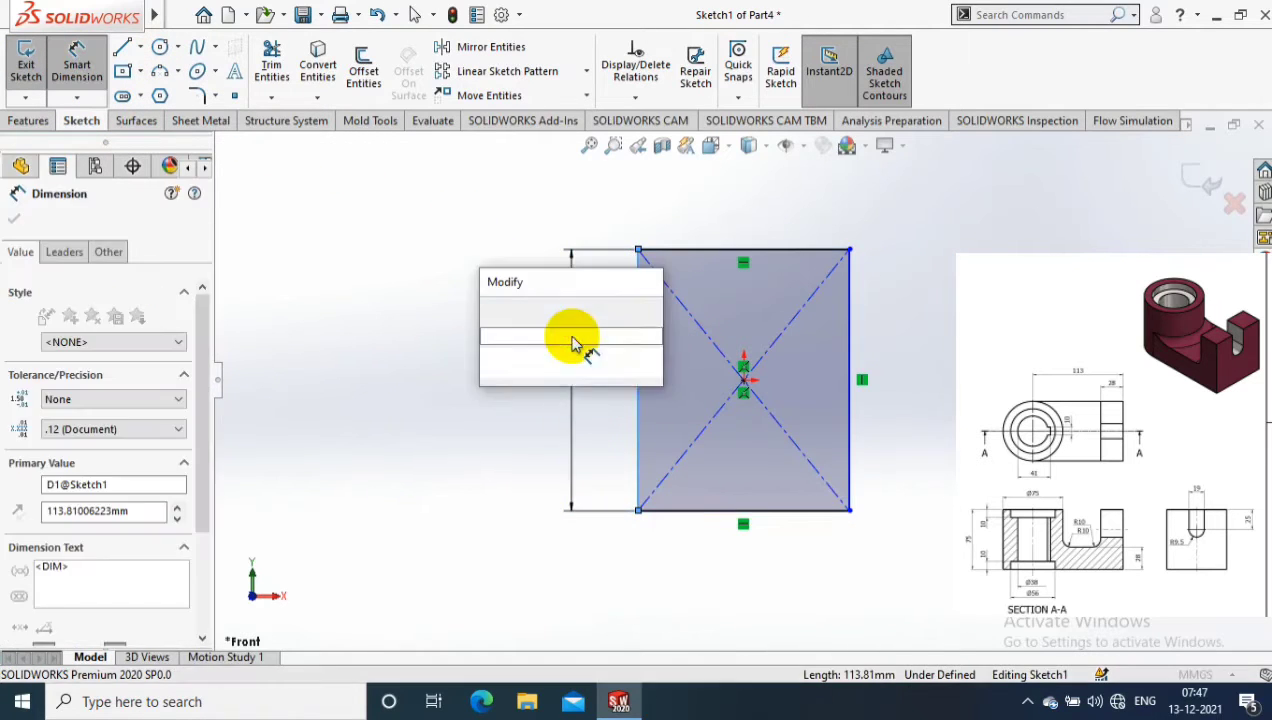
{"action": "type", "text": "113"}
{"action": "key", "text": "Return"}
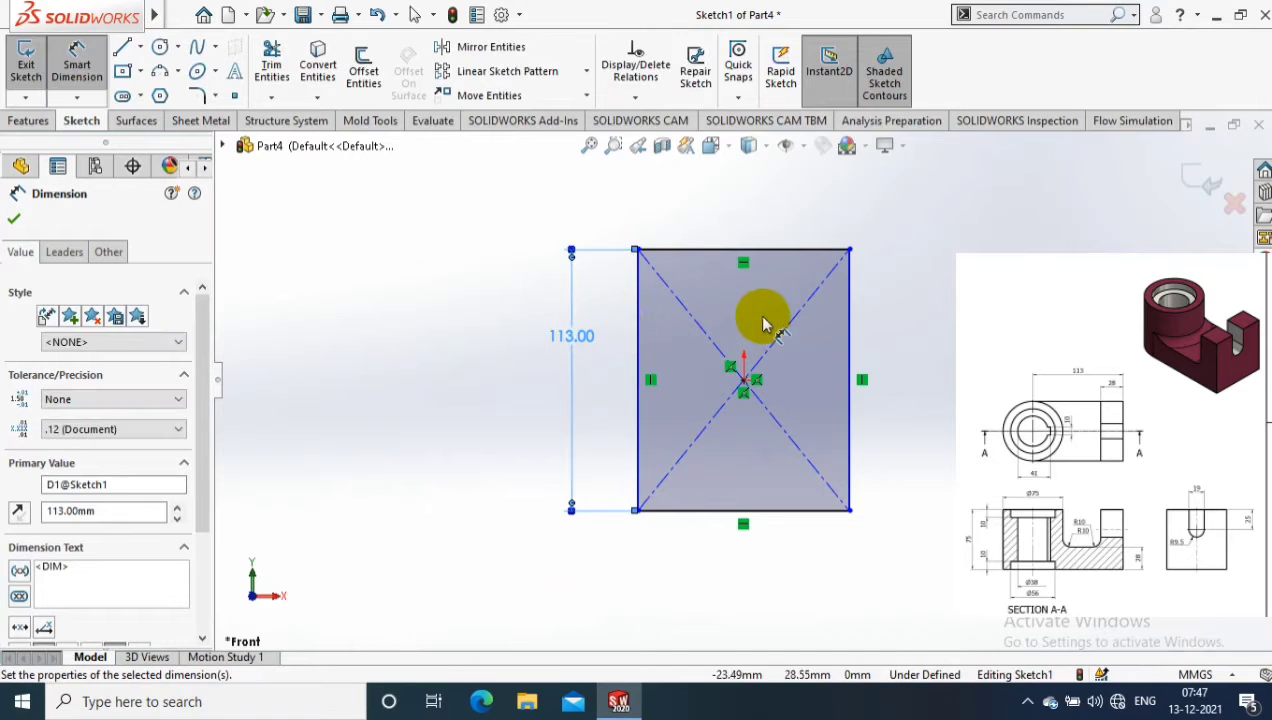
{"action": "left_click", "coordinate": [776, 490]}
{"action": "left_click", "coordinate": [761, 545]}
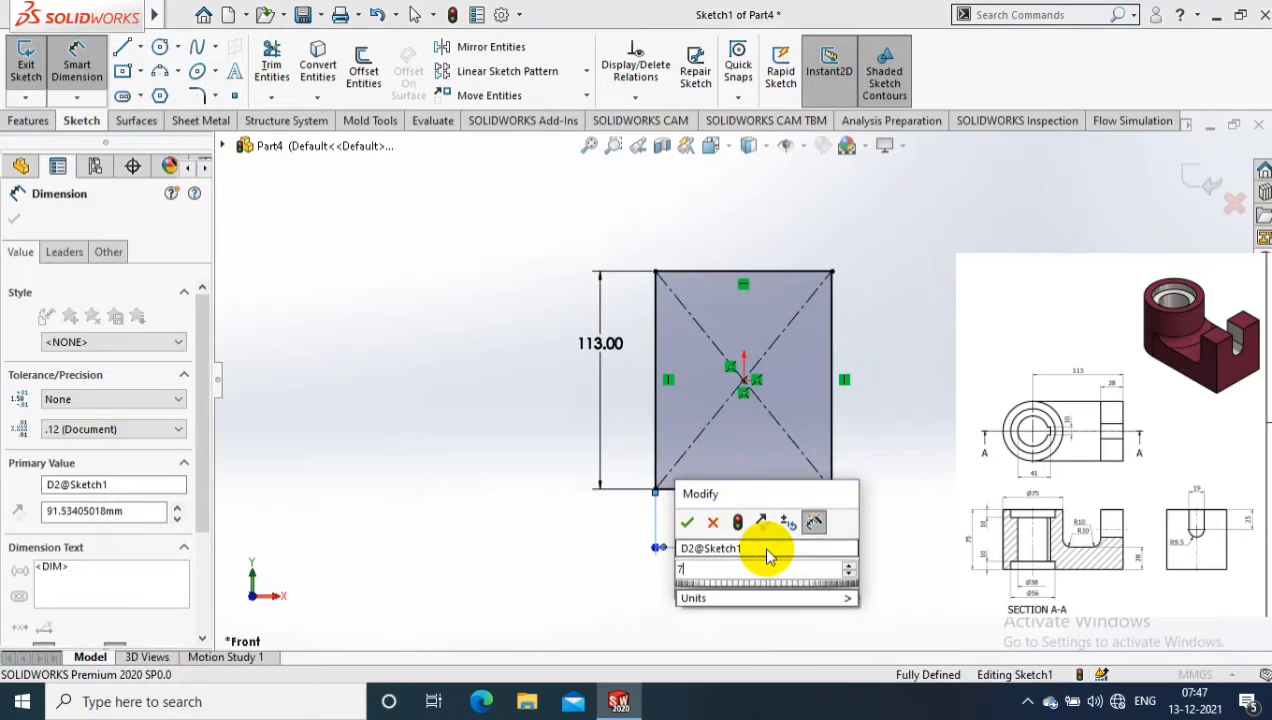
{"action": "type", "text": "75"}
{"action": "key", "text": "Return"}
{"action": "key", "text": "Escape"}
Draw a circle centred on the top-edge midpoint and make it coincident with the top-right corner
{"action": "left_click", "coordinate": [177, 47]}
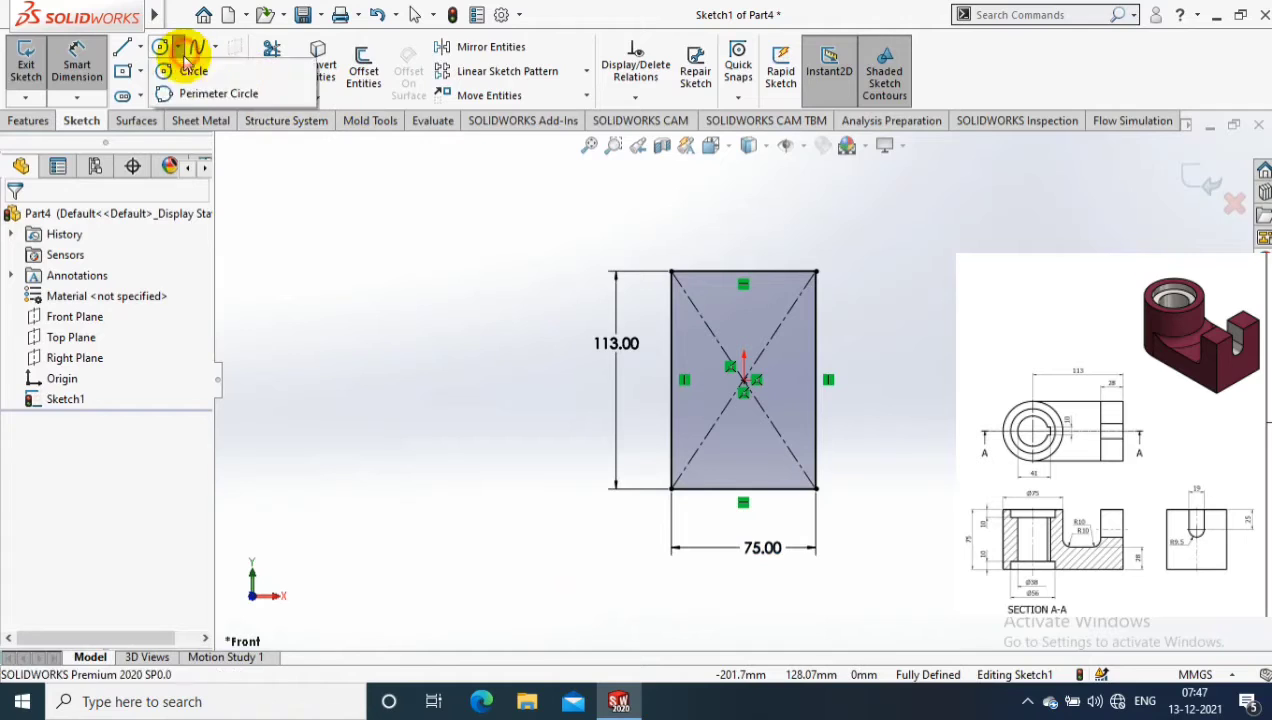
{"action": "left_click", "coordinate": [190, 71]}
{"action": "scroll", "coordinate": [745, 226], "scroll_direction": "down", "scroll_amount": 1}
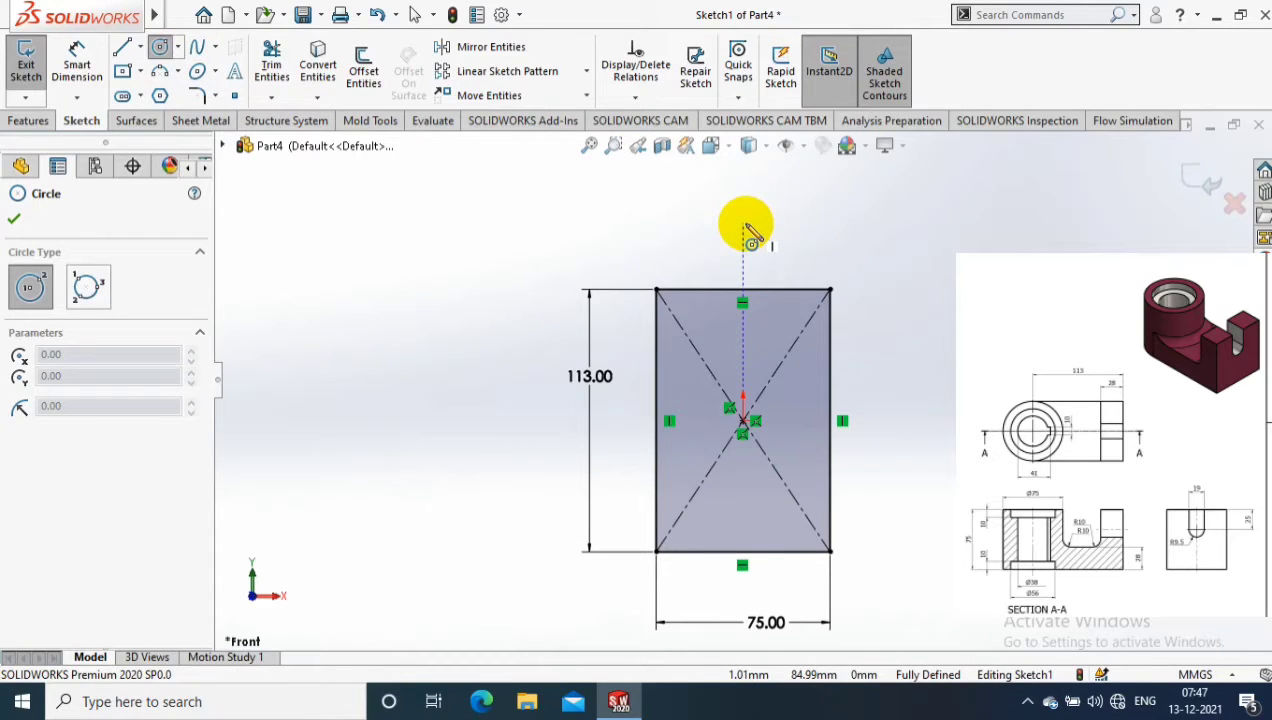
{"action": "left_click", "coordinate": [745, 295]}
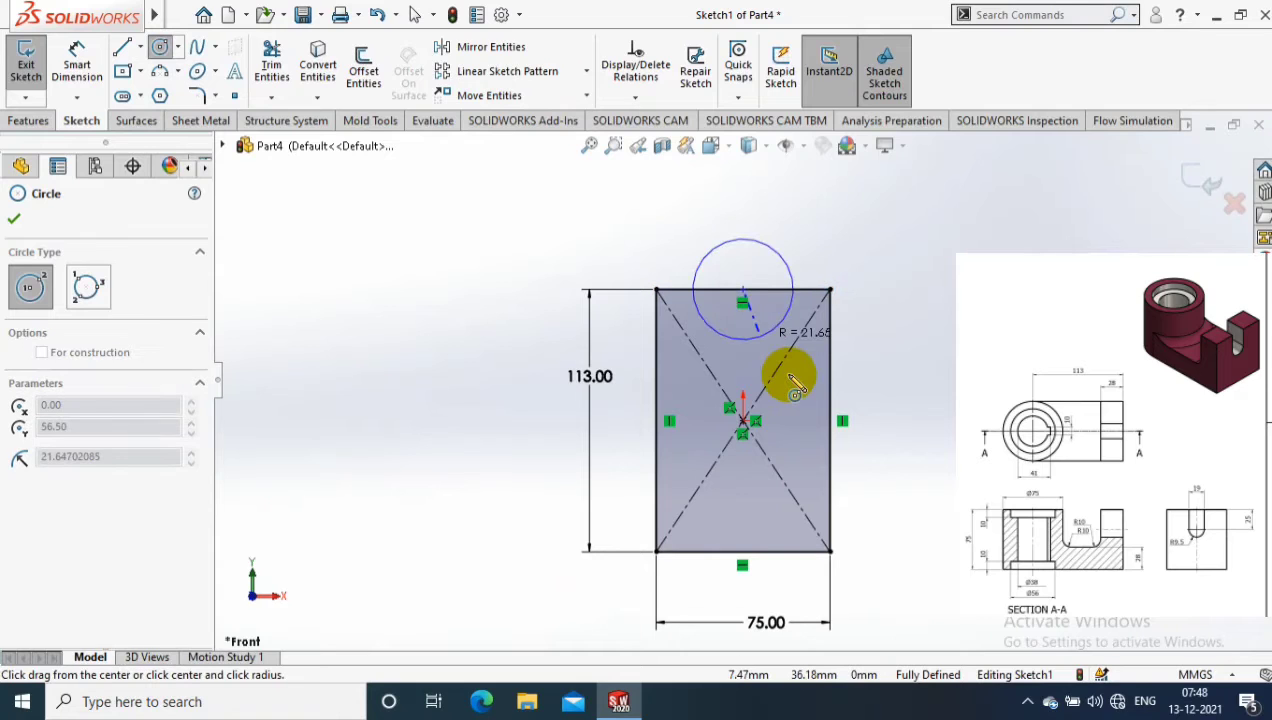
{"action": "left_click", "coordinate": [834, 291]}
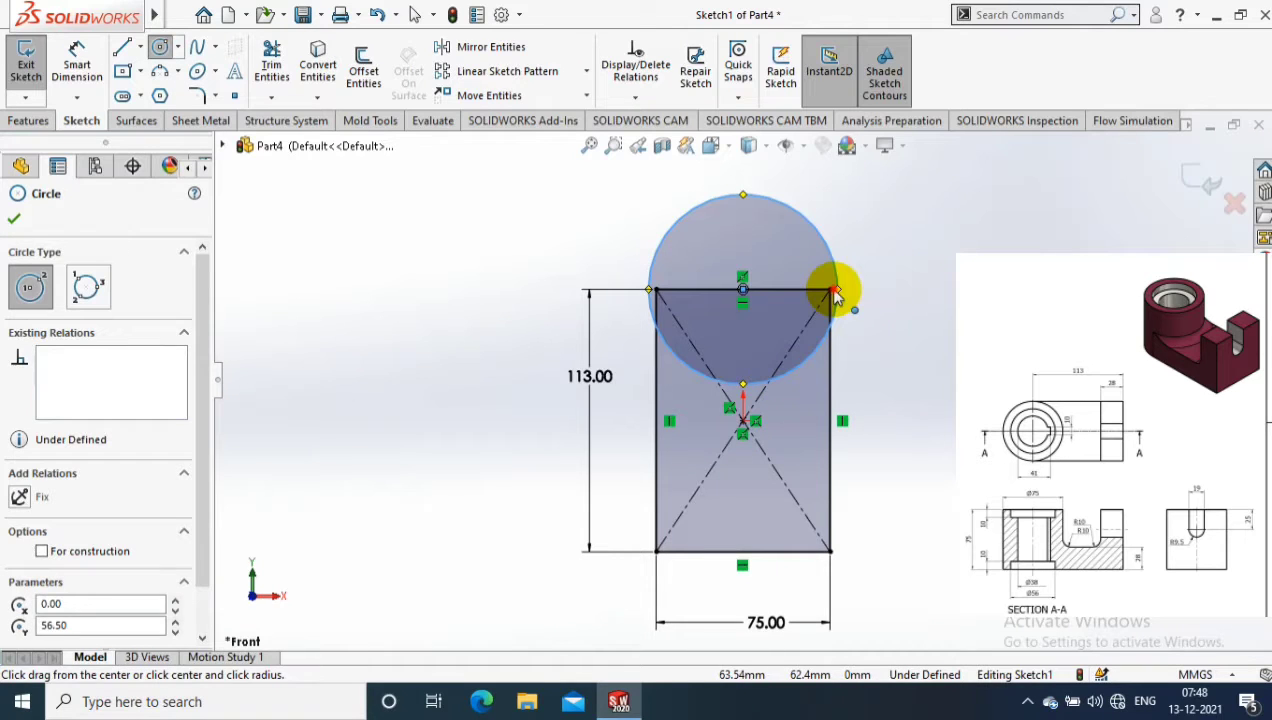
{"action": "left_click", "coordinate": [836, 291]}
{"action": "left_click", "coordinate": [834, 272], "text": "ctrl"}
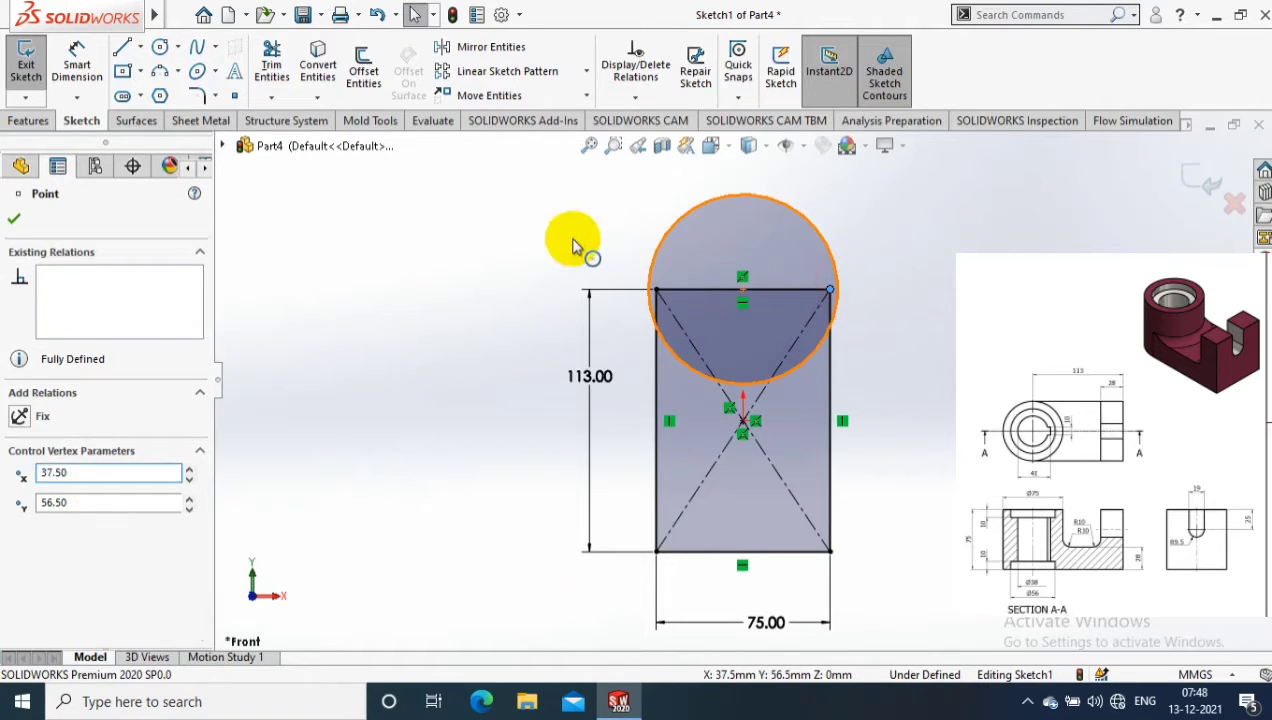
{"action": "left_click", "coordinate": [729, 272]}
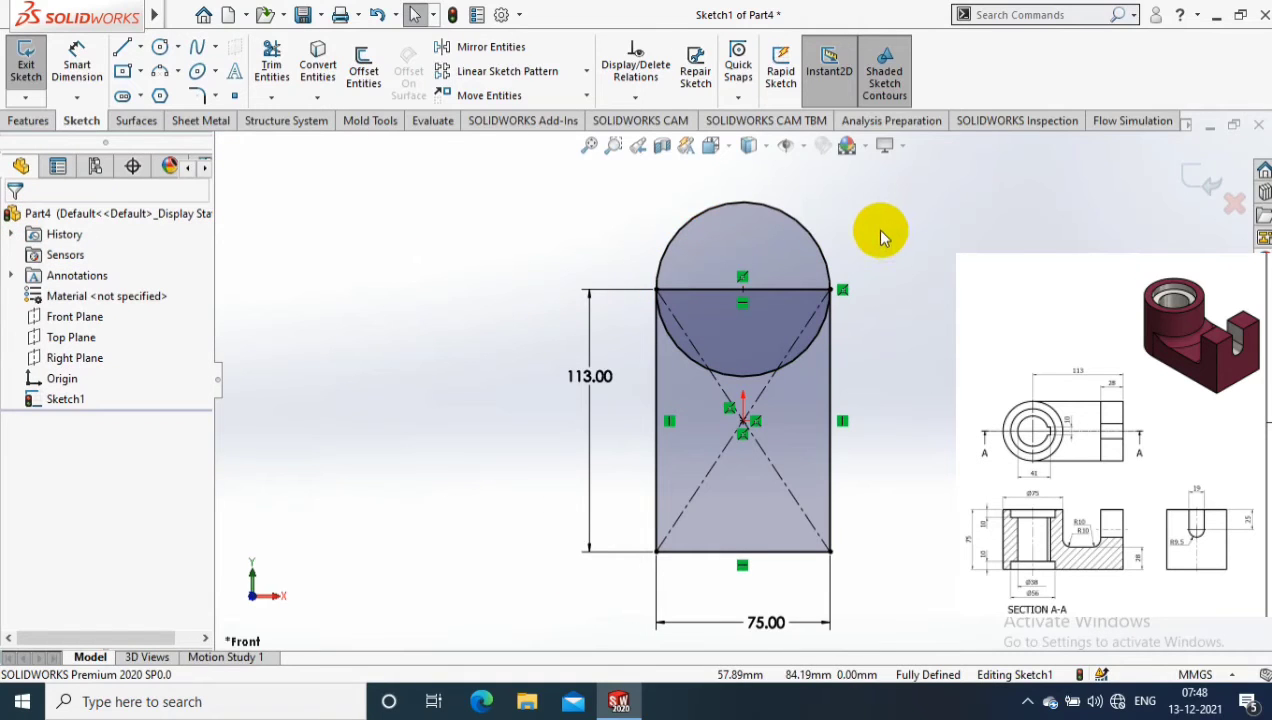
Draw a corner rectangle across the bottom, from the bottom-right corner to the left edge
{"action": "left_click", "coordinate": [143, 86]}
{"action": "left_click", "coordinate": [830, 550]}
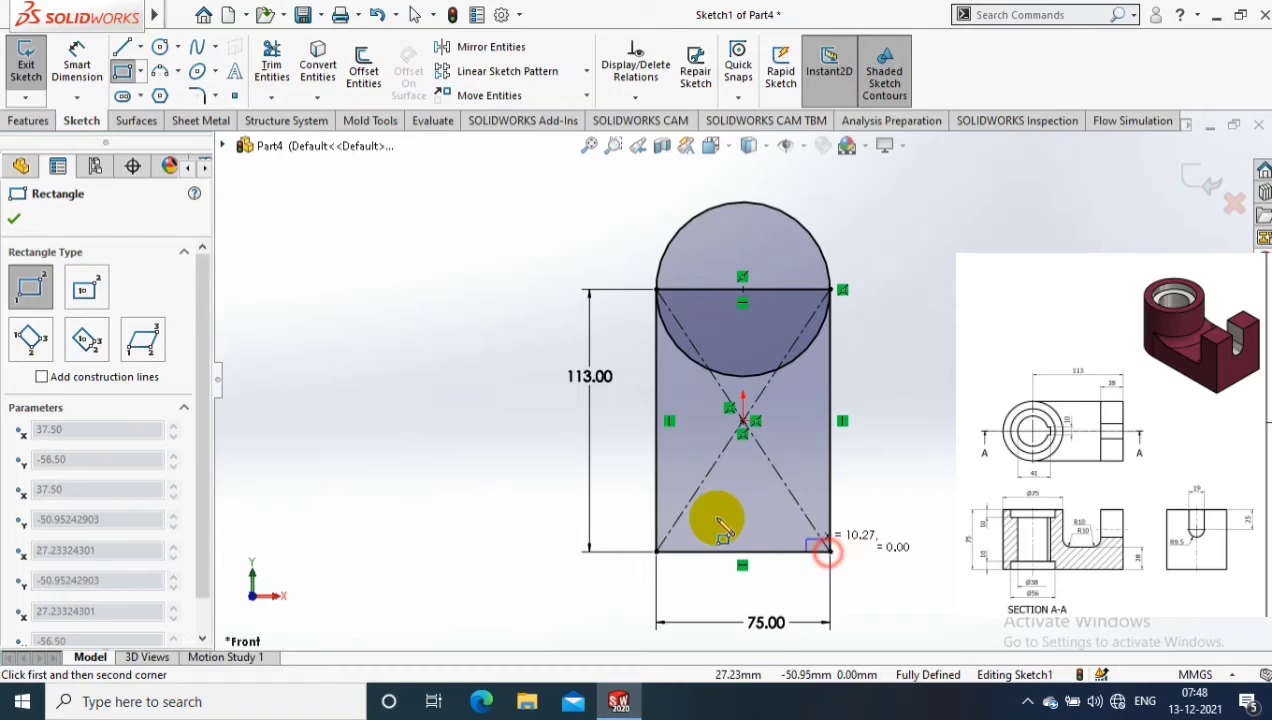
{"action": "left_click", "coordinate": [656, 507]}
{"action": "left_click", "coordinate": [123, 71]}
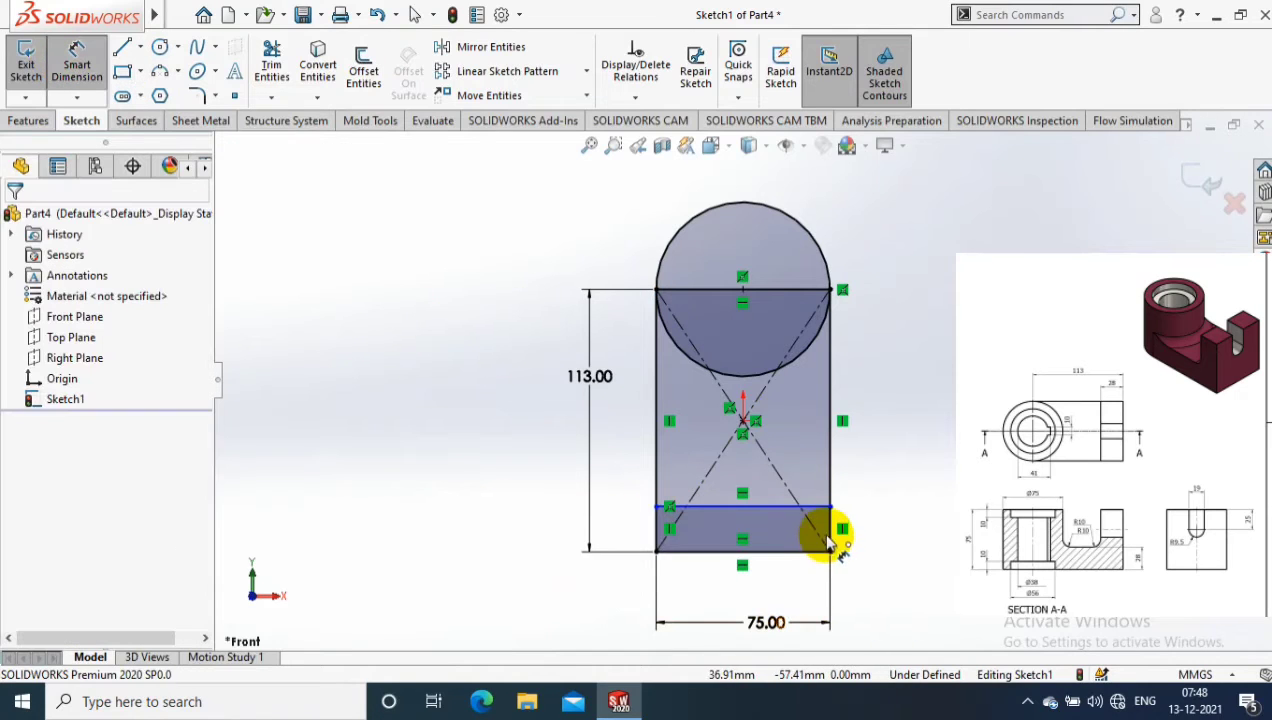
Dimension the bottom strip 28 mm high and exit the sketch
{"action": "left_click", "coordinate": [890, 530]}
{"action": "left_click", "coordinate": [896, 490]}
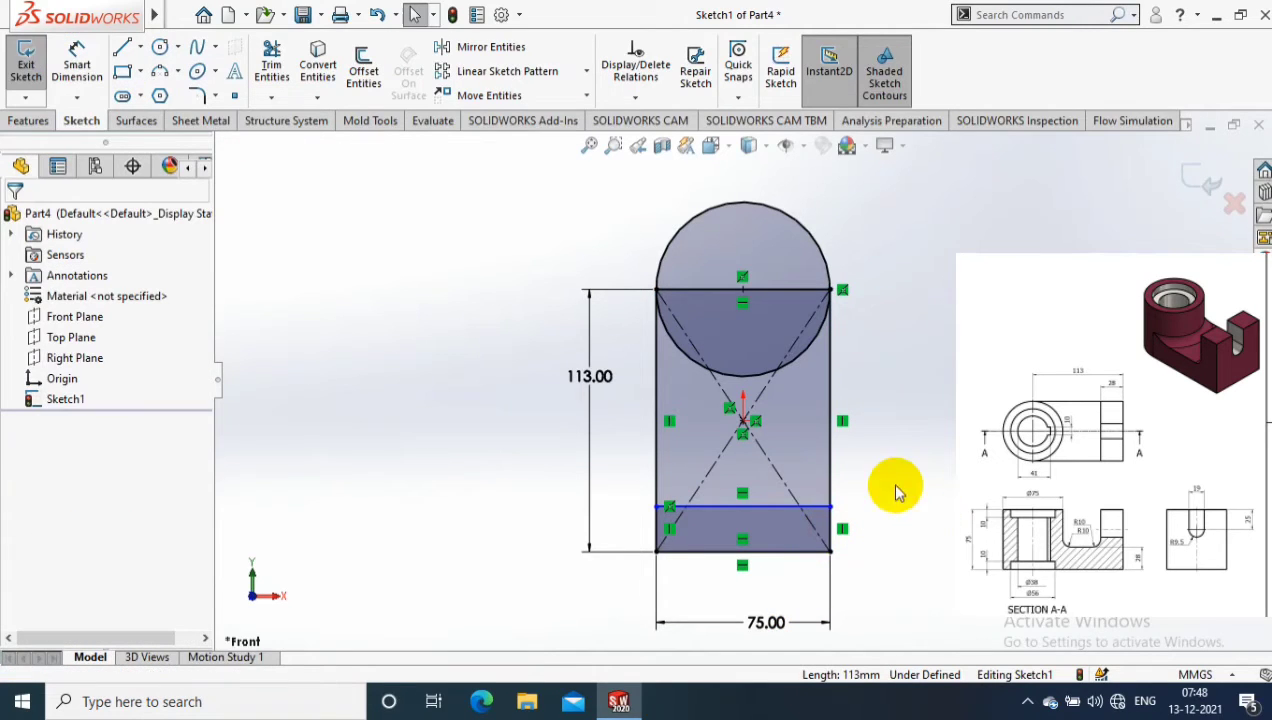
{"action": "left_click", "coordinate": [790, 508]}
{"action": "left_click", "coordinate": [765, 549]}
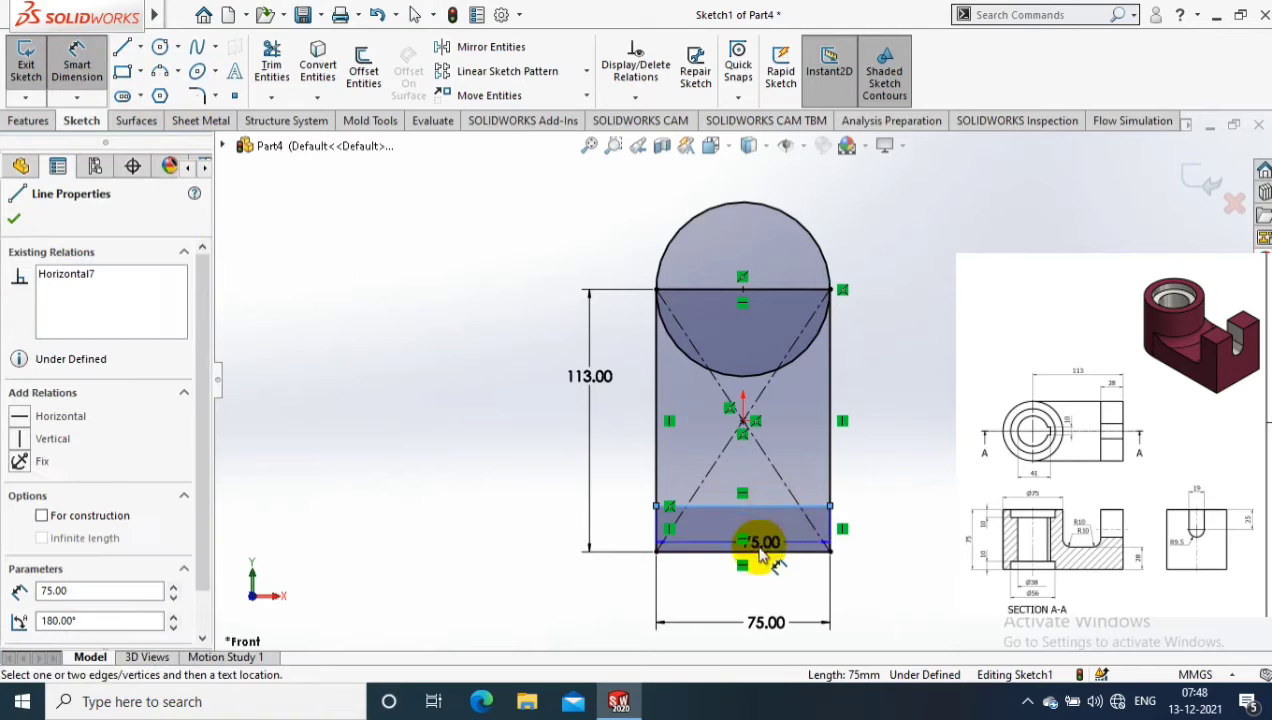
{"action": "left_click", "coordinate": [925, 535]}
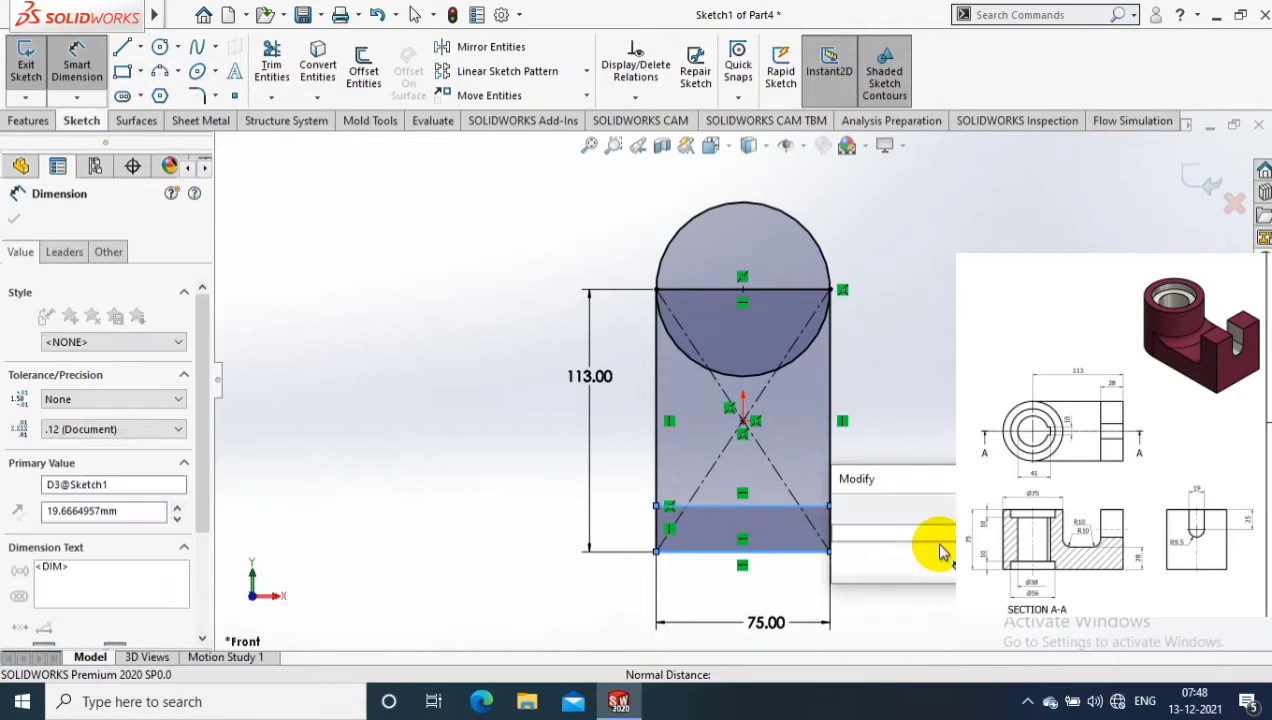
{"action": "type", "text": "28"}
{"action": "key", "text": "Return"}
{"action": "key", "text": "Escape"}
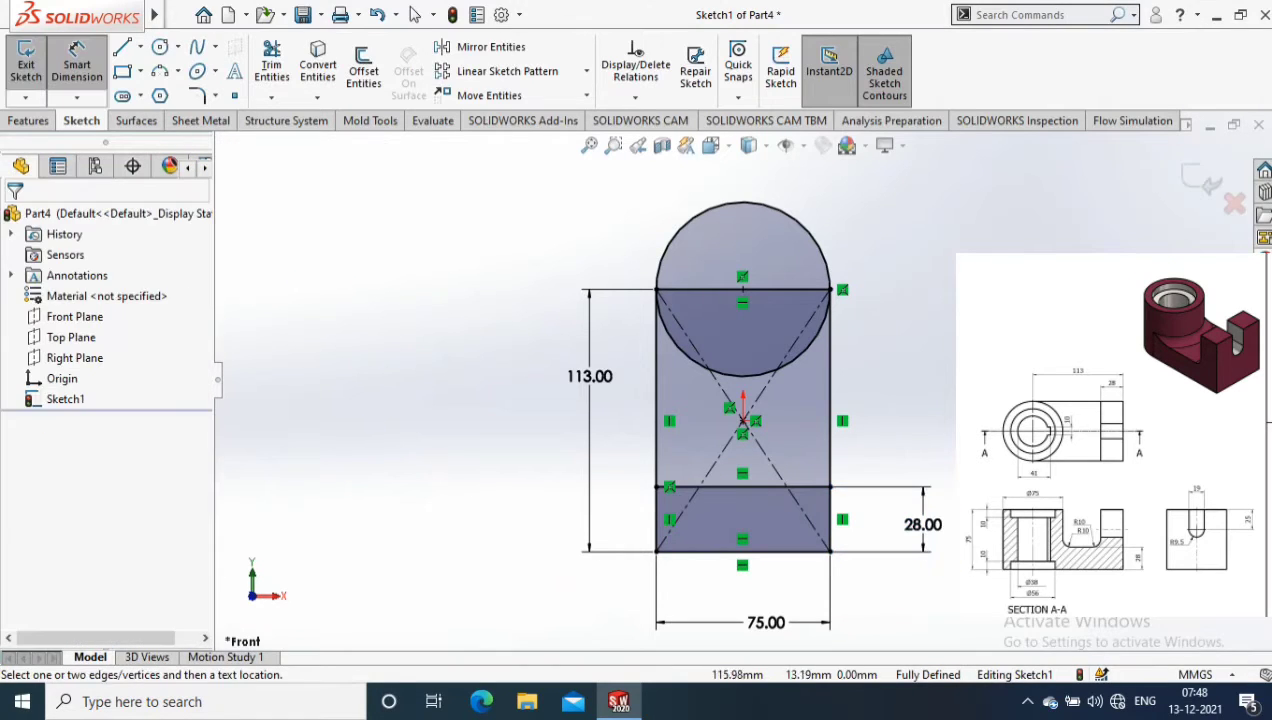
{"action": "middle_click_drag", "start_coordinate": [940, 314], "coordinate": [937, 269]}
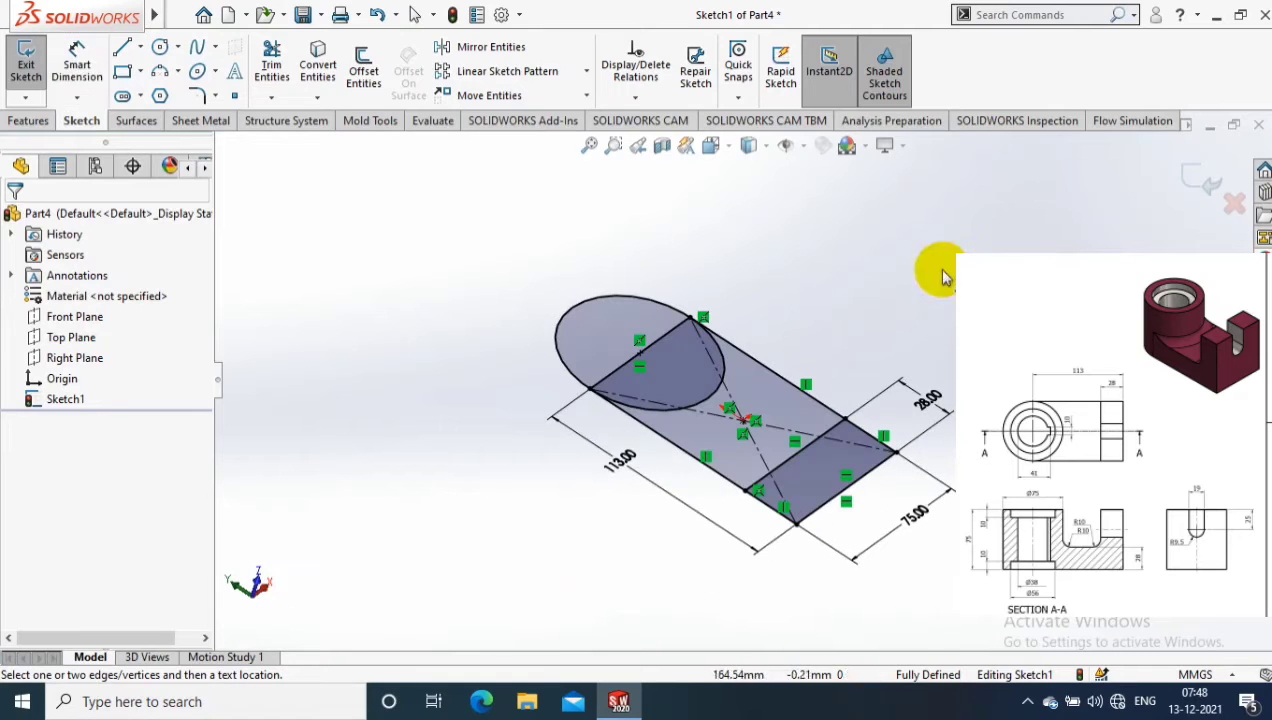
{"action": "left_click", "coordinate": [28, 62]}
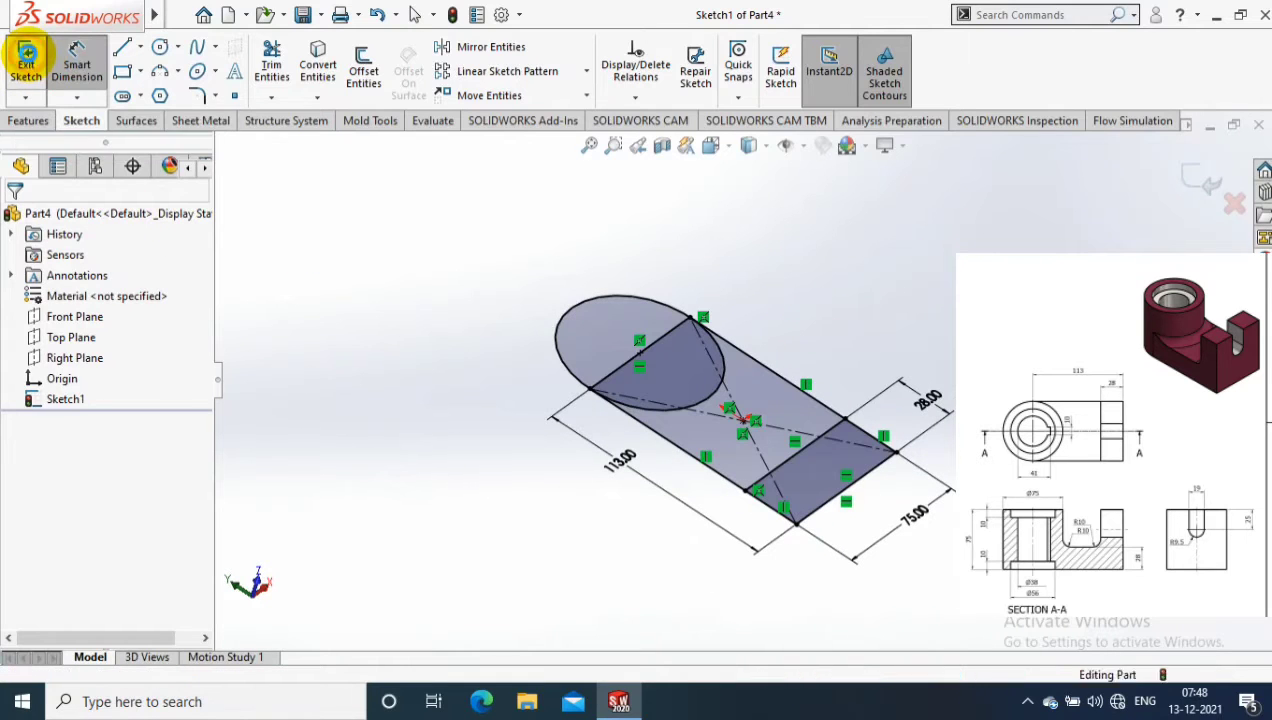
Extrude the two circle regions and the bottom strip 75 mm as Boss-Extrude1
{"action": "left_click", "coordinate": [30, 120]}
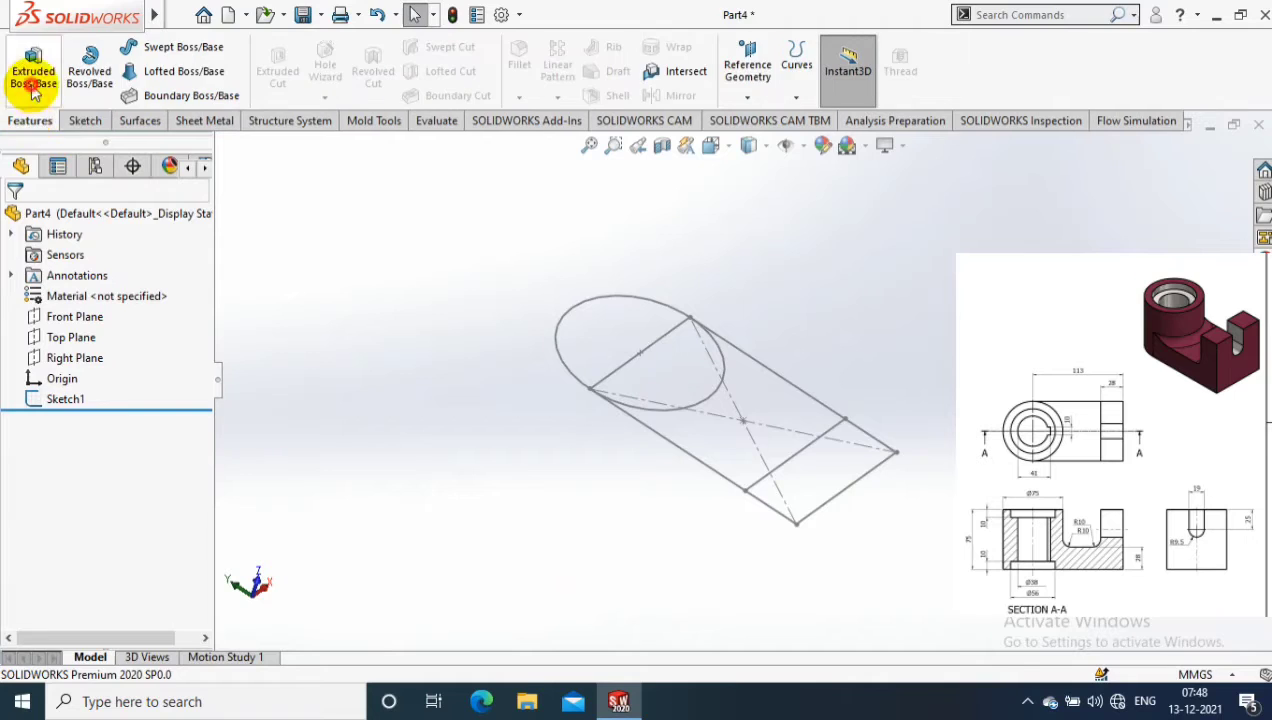
{"action": "left_click", "coordinate": [33, 66]}
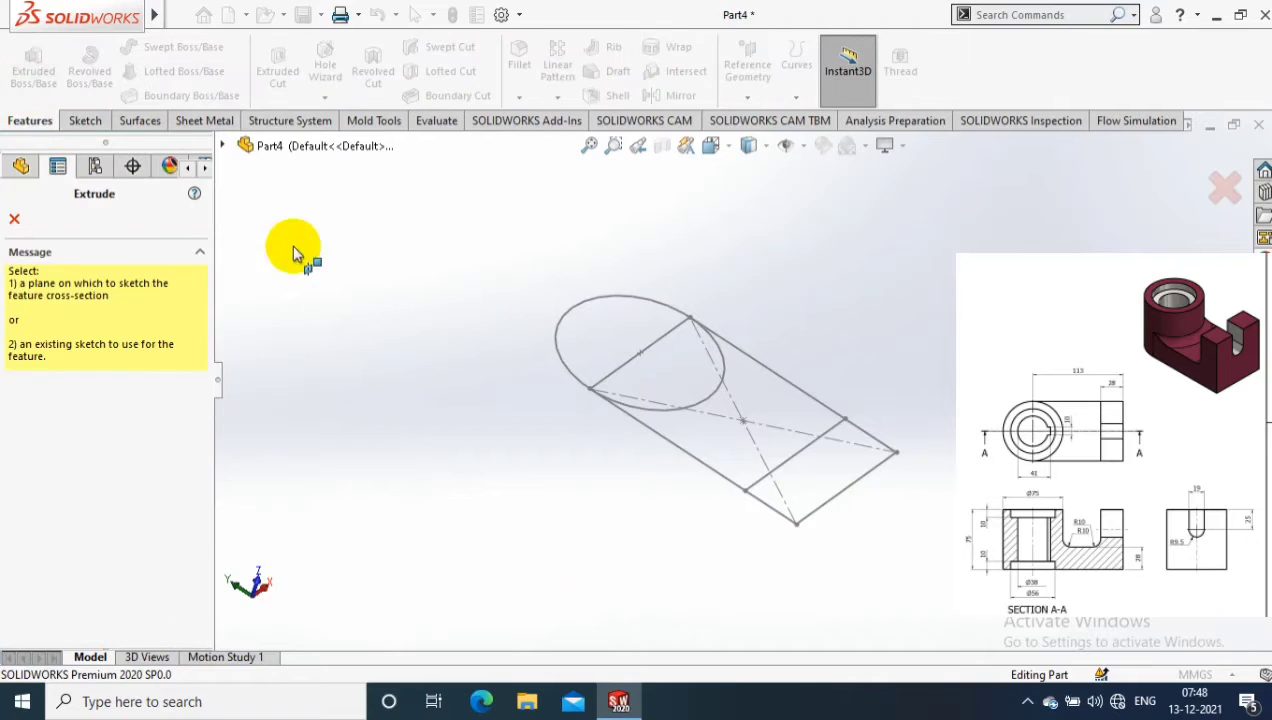
{"action": "left_click", "coordinate": [574, 386]}
{"action": "right_click", "coordinate": [115, 566]}
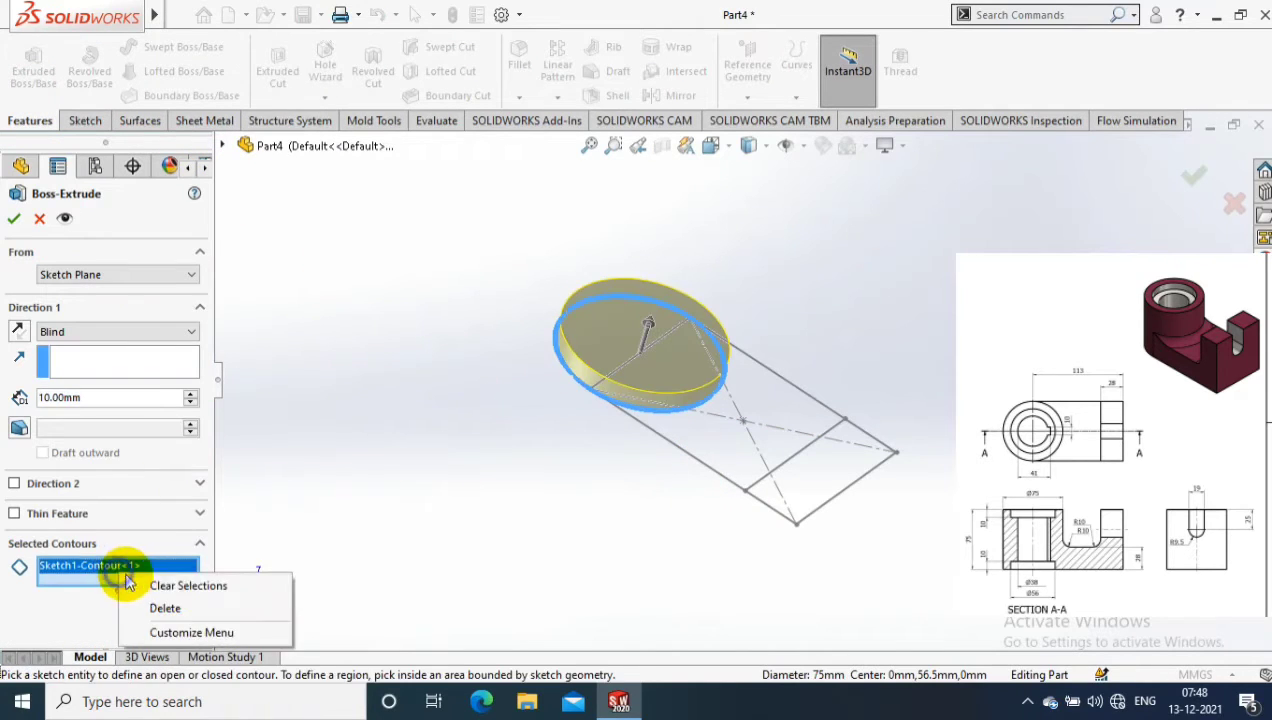
{"action": "left_click", "coordinate": [185, 584]}
{"action": "left_click", "coordinate": [588, 350]}
{"action": "left_click", "coordinate": [715, 405]}
{"action": "left_click", "coordinate": [823, 462]}
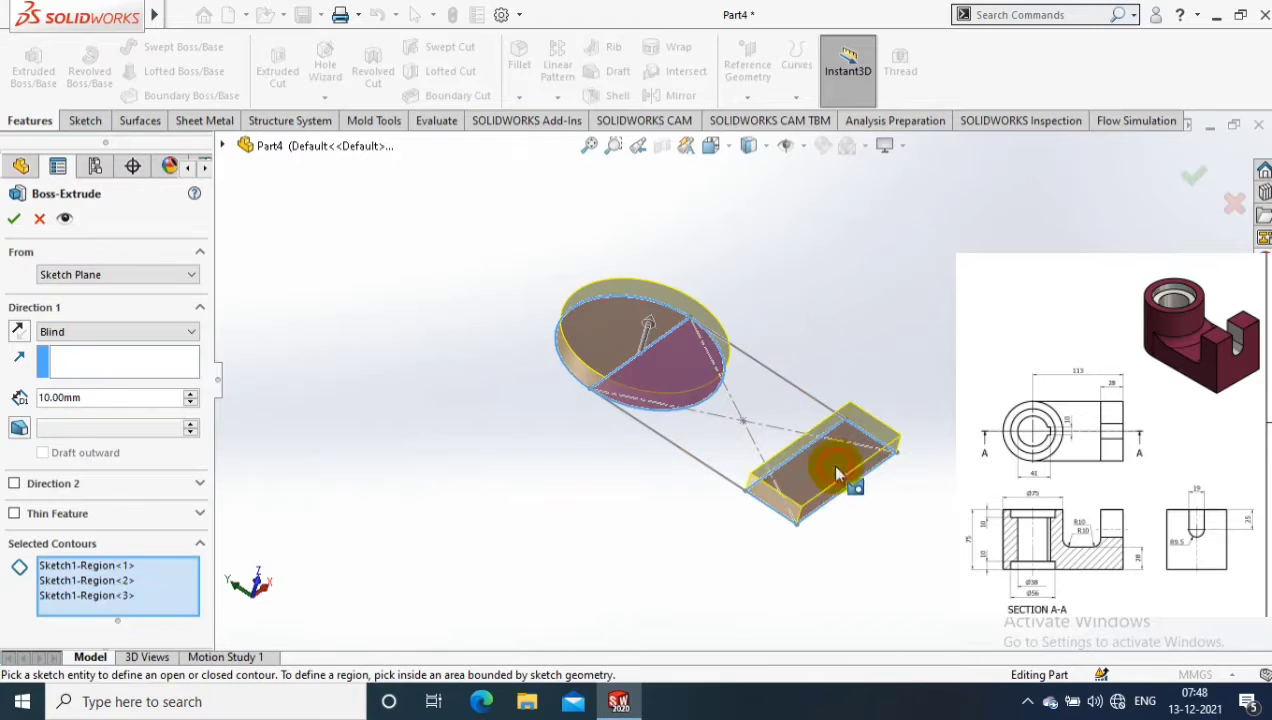
{"action": "left_click", "coordinate": [105, 400]}
{"action": "type", "text": "75"}
{"action": "key", "text": "Return"}
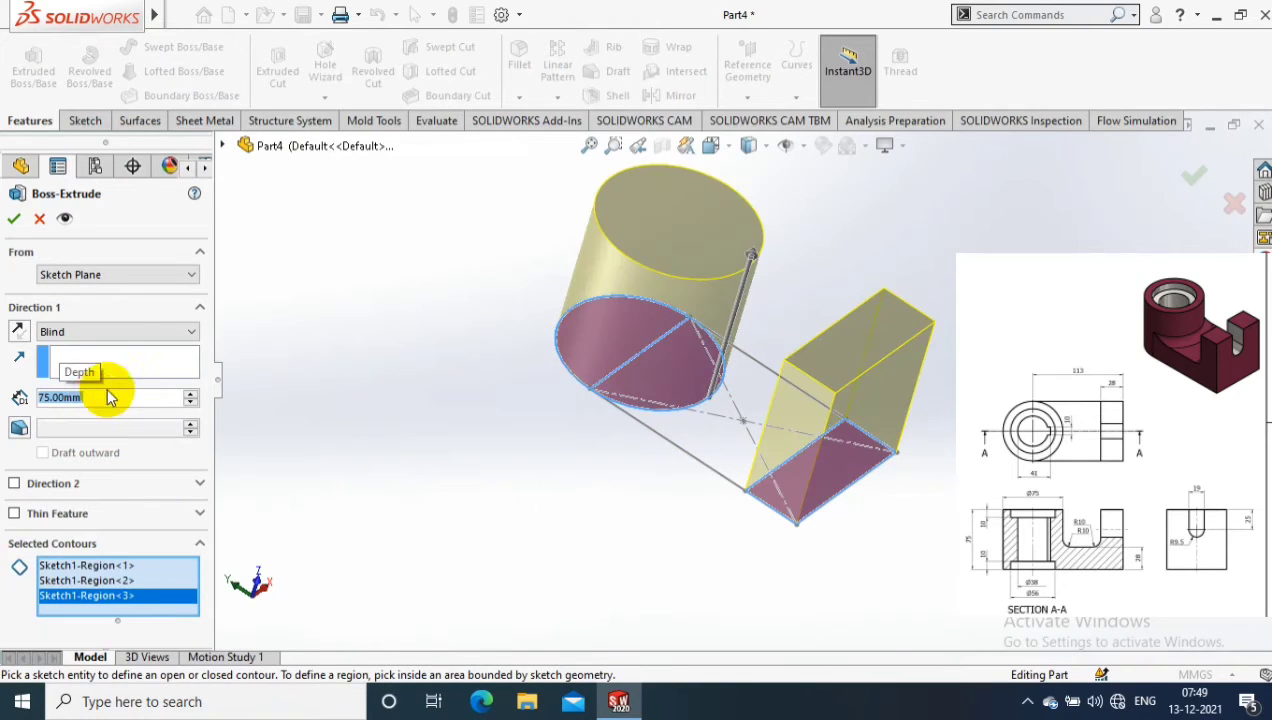
{"action": "left_click", "coordinate": [12, 220]}
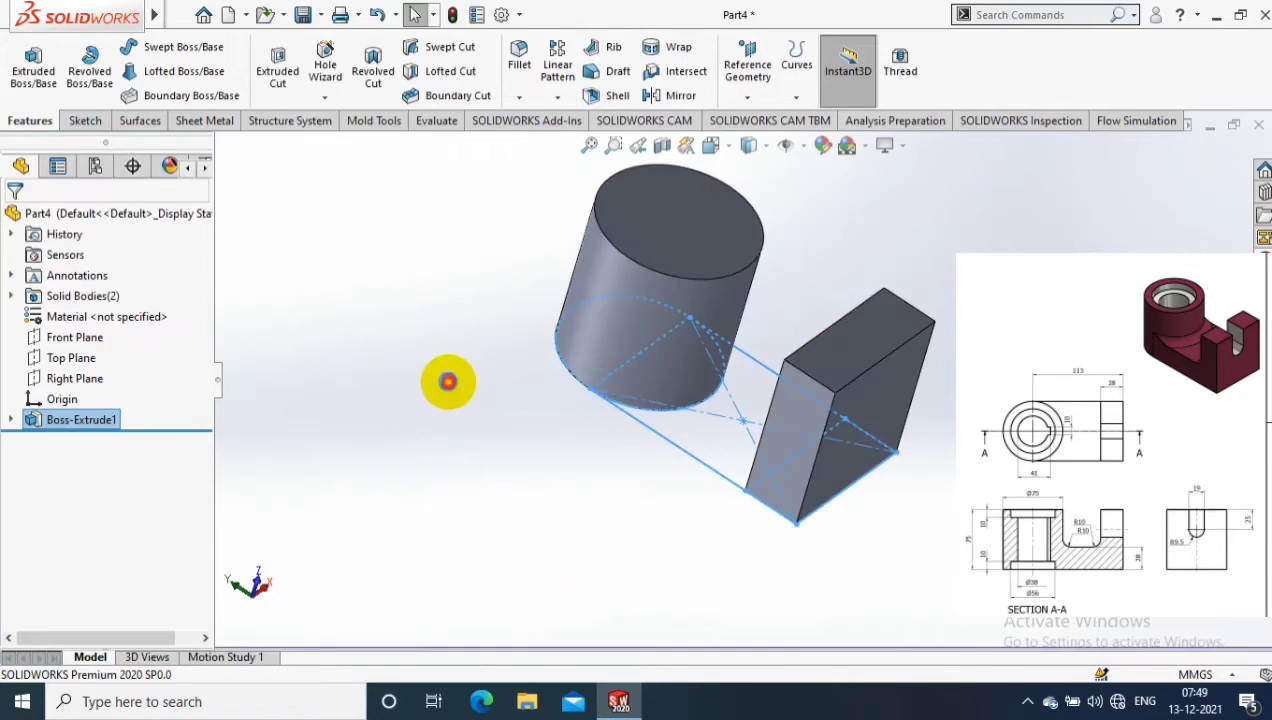
Extrude the sketch region between the cylinder and block from the same sketch, merging everything into one body
{"action": "left_click", "coordinate": [11, 421]}
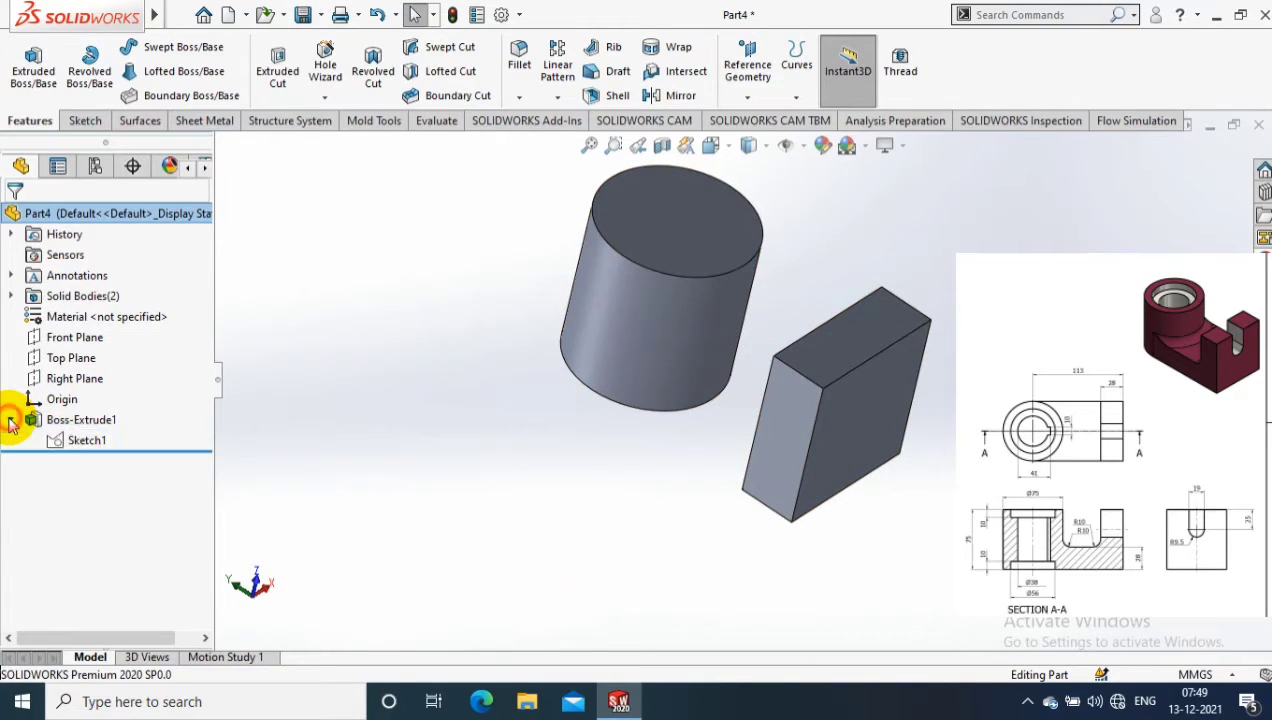
{"action": "left_click", "coordinate": [82, 443]}
{"action": "left_click", "coordinate": [33, 62]}
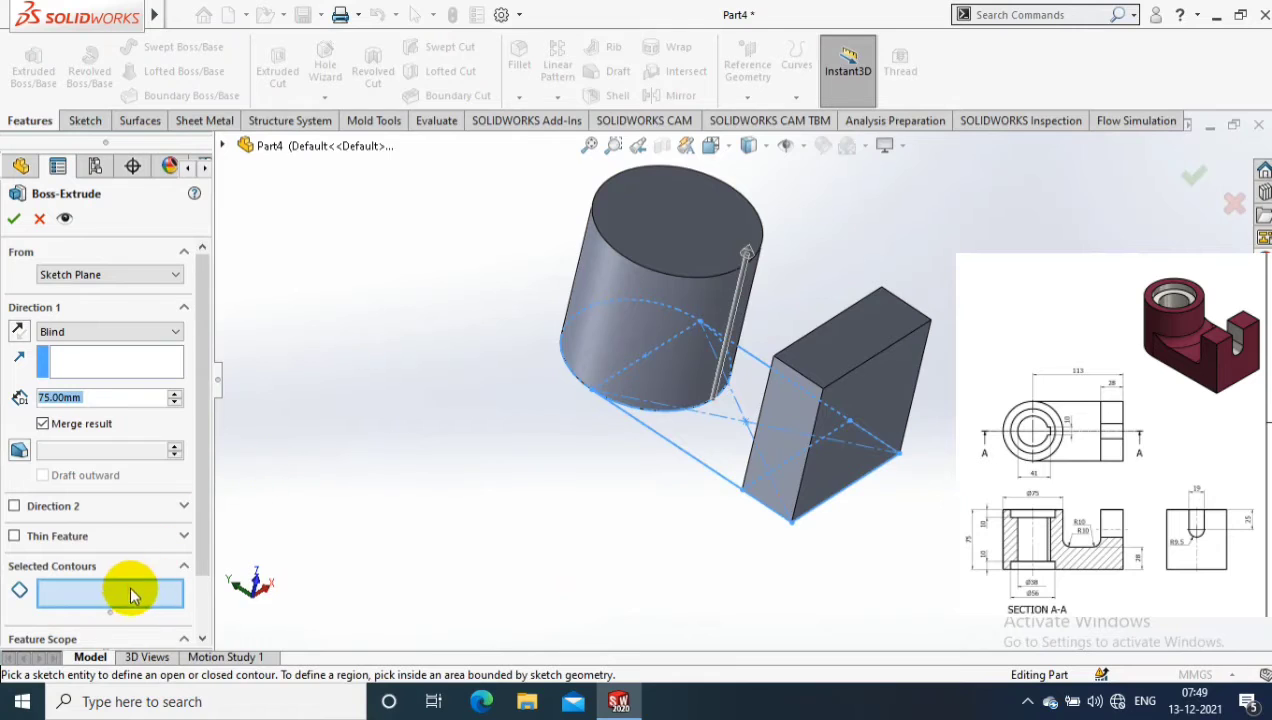
{"action": "left_click", "coordinate": [724, 431]}
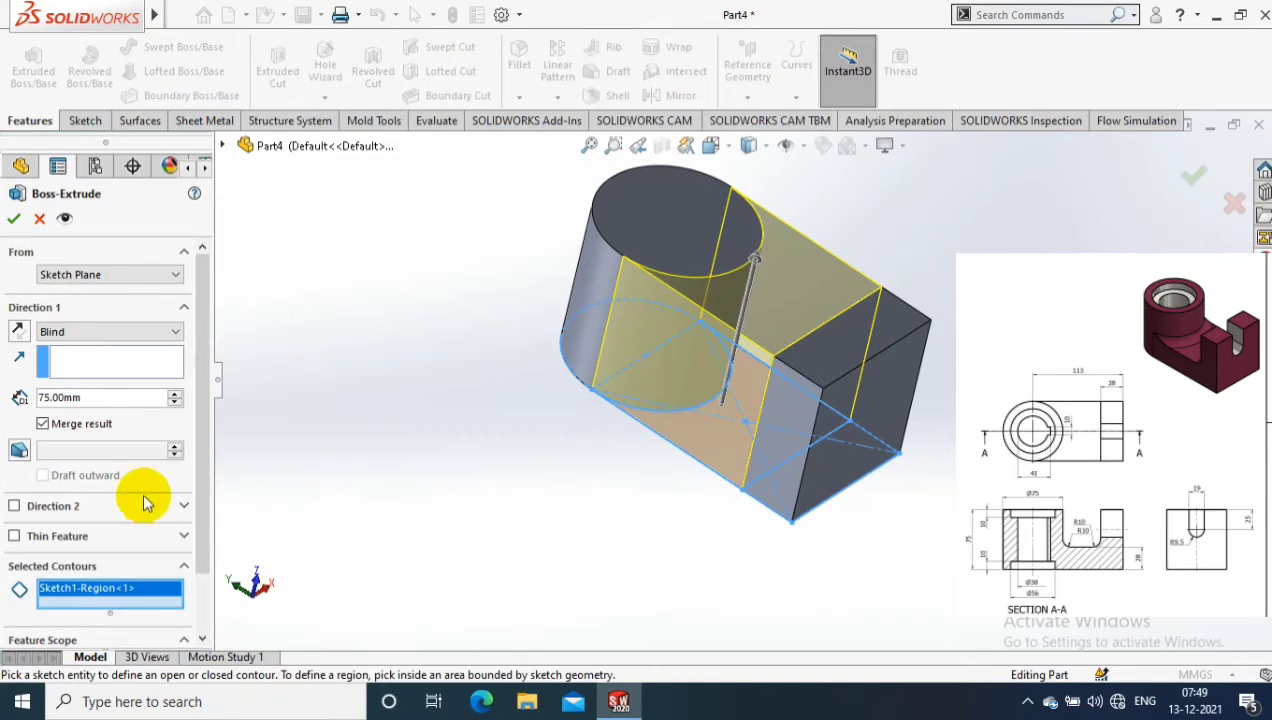
{"action": "key", "text": "Return"}
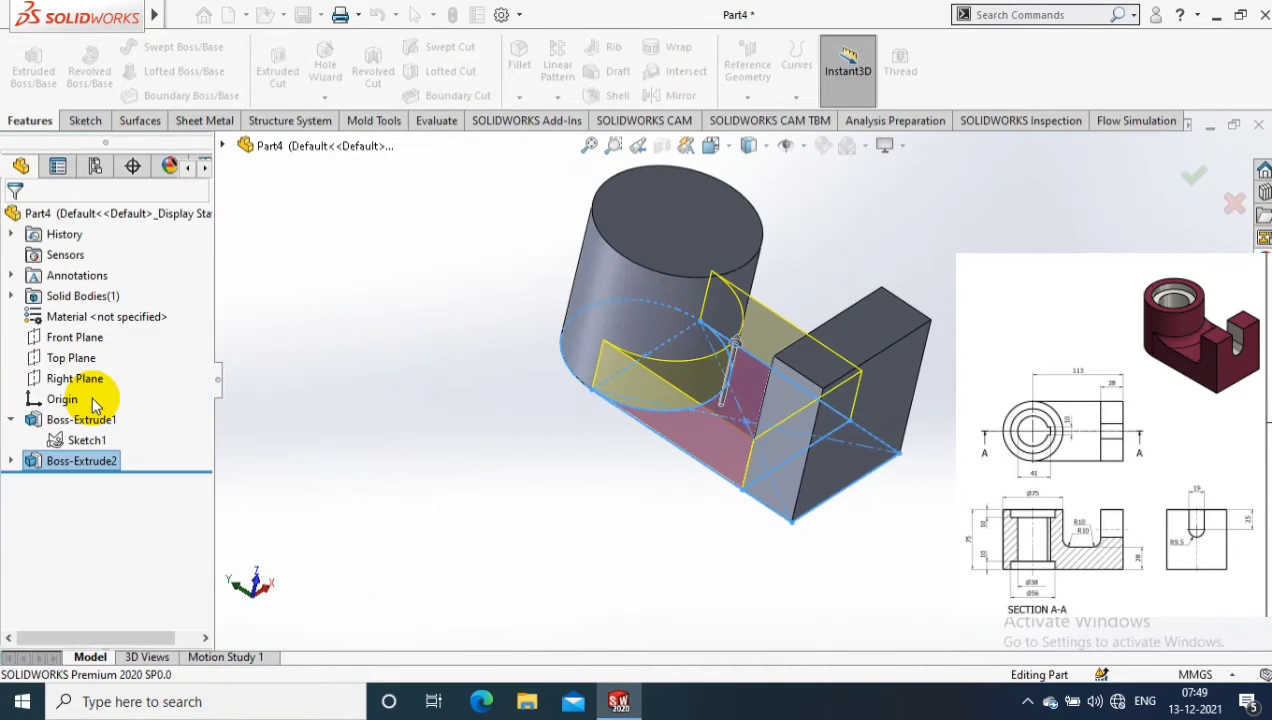
{"action": "mouse_move", "coordinate": [407, 318]}
{"action": "middle_mouse_down"}
{"action": "mouse_move", "coordinate": [344, 218]}
{"action": "mouse_move", "coordinate": [378, 314]}
{"action": "mouse_move", "coordinate": [352, 249]}
{"action": "mouse_move", "coordinate": [543, 312]}
{"action": "middle_mouse_up"}
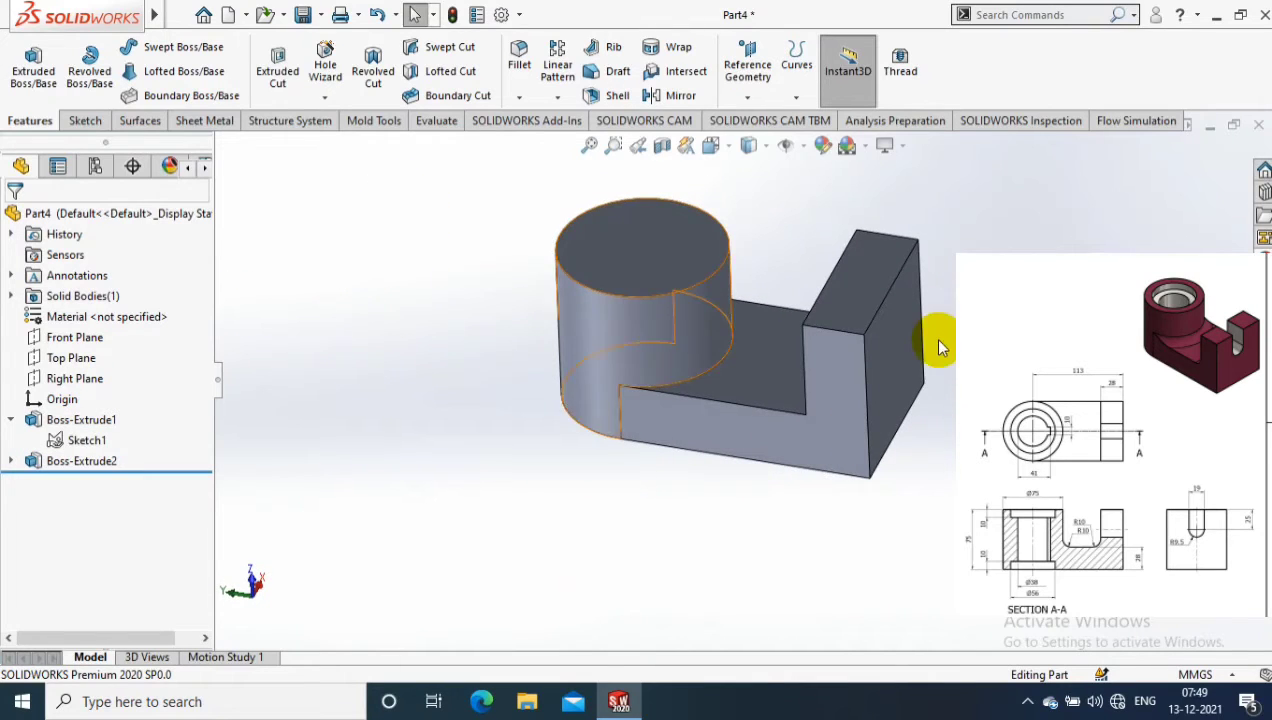
Face the upright tab head-on and sketch a vertical centrepoint straight slot on it
{"action": "middle_click_drag", "start_coordinate": [940, 347], "coordinate": [889, 343]}
{"action": "right_click", "coordinate": [889, 338]}
{"action": "left_click", "coordinate": [1013, 198]}
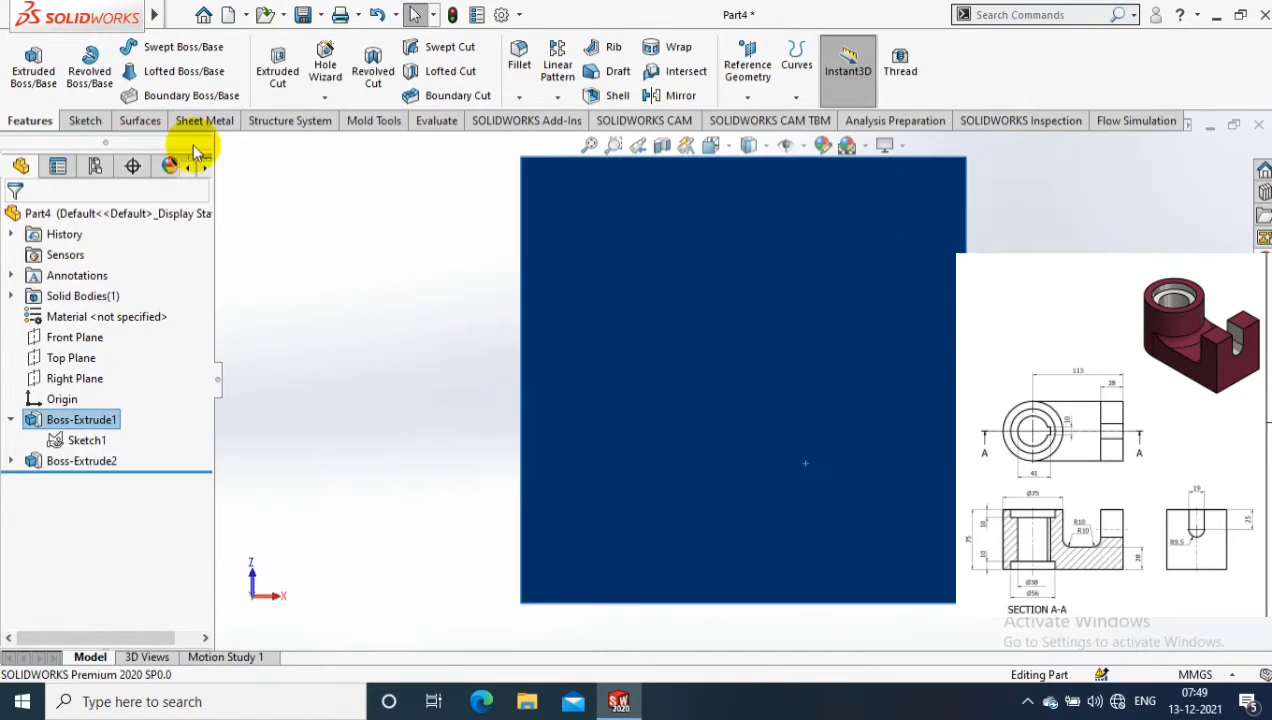
{"action": "left_click", "coordinate": [82, 120]}
{"action": "left_click", "coordinate": [140, 96]}
{"action": "left_click", "coordinate": [135, 66]}
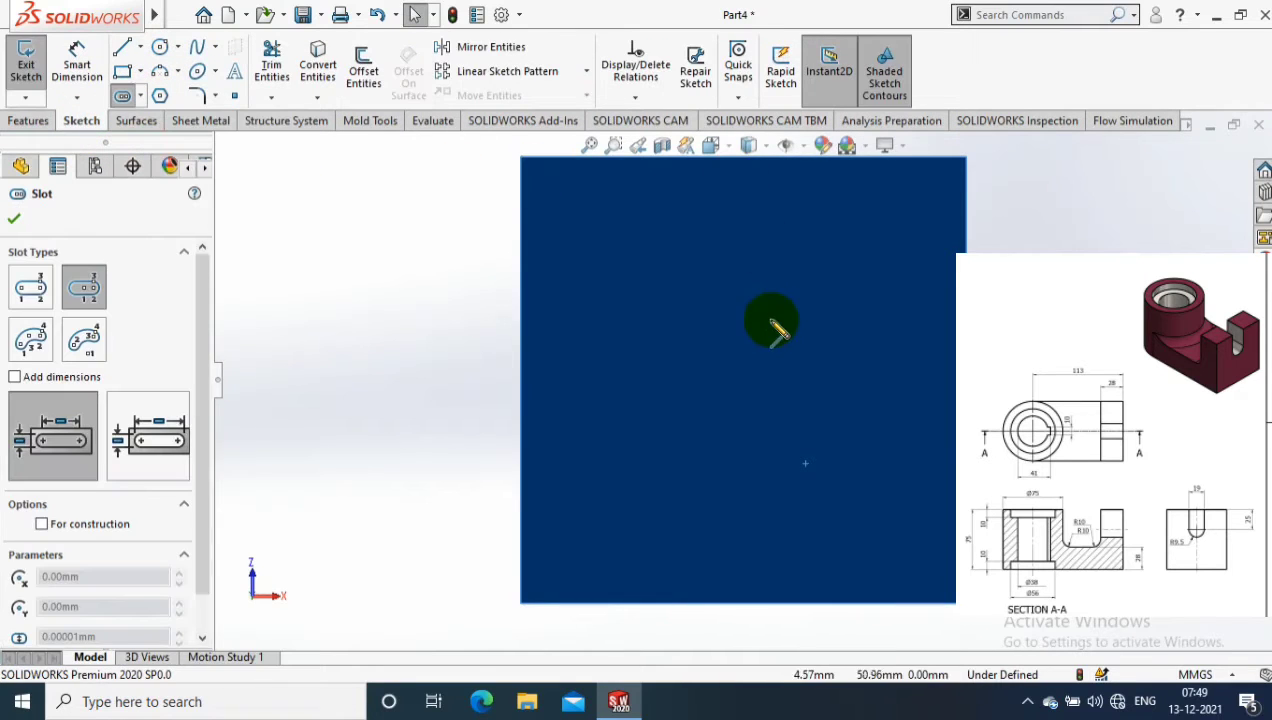
{"action": "left_click", "coordinate": [758, 289]}
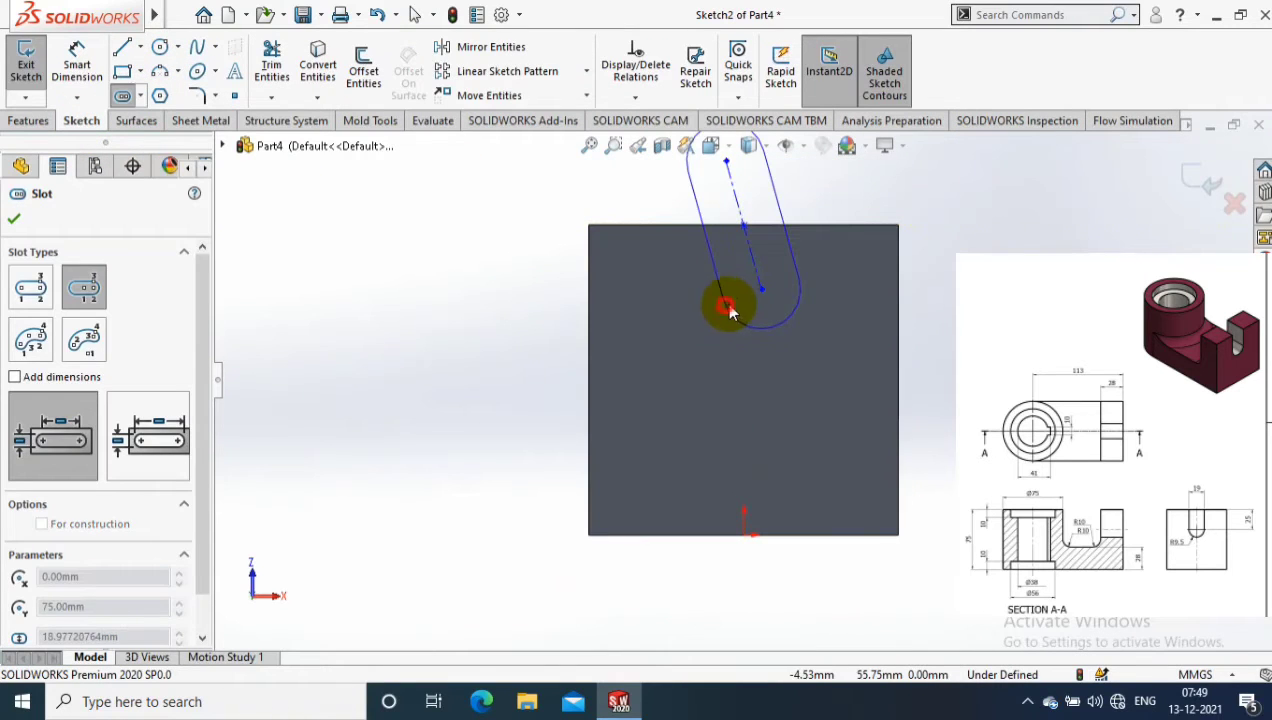
{"action": "left_click", "coordinate": [720, 298]}
{"action": "key", "text": "Escape"}
{"action": "left_click", "coordinate": [744, 275]}
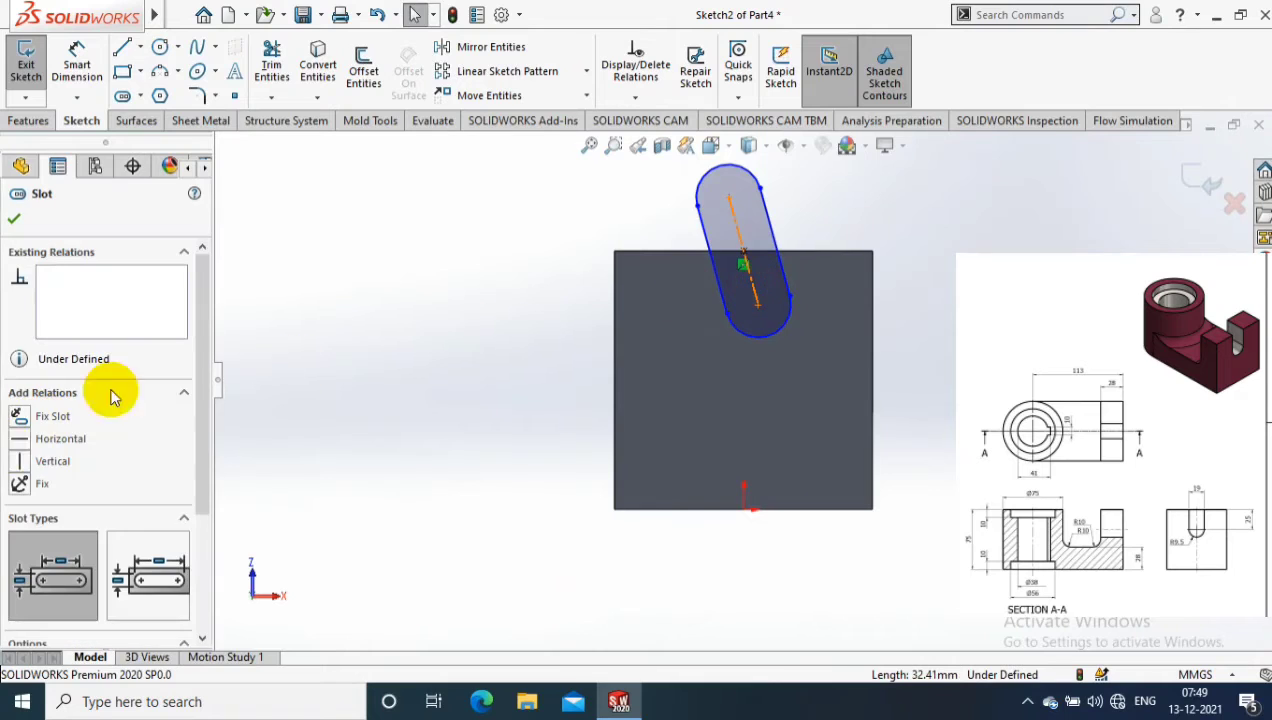
{"action": "left_click", "coordinate": [19, 461]}
{"action": "left_click", "coordinate": [77, 97]}
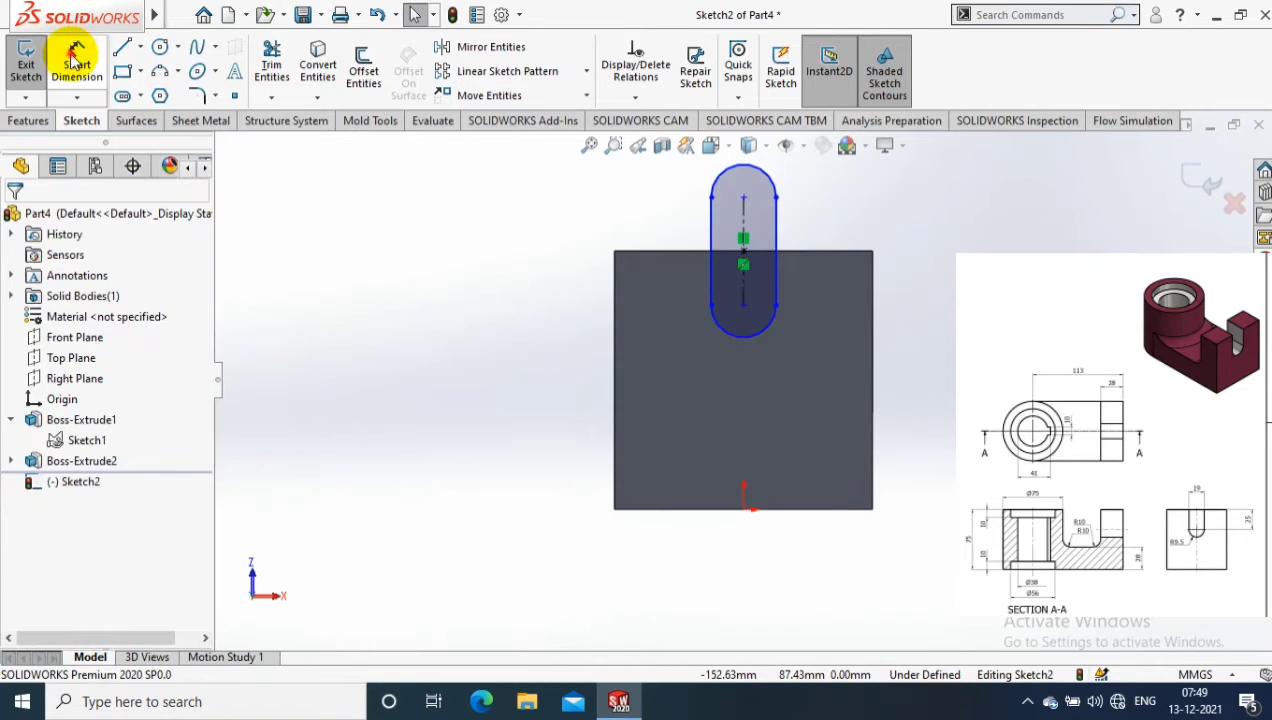
Dimension the slot 19 mm wide, centred 25 mm below the tab's top edge
{"action": "left_click", "coordinate": [76, 58]}
{"action": "left_click", "coordinate": [708, 243]}
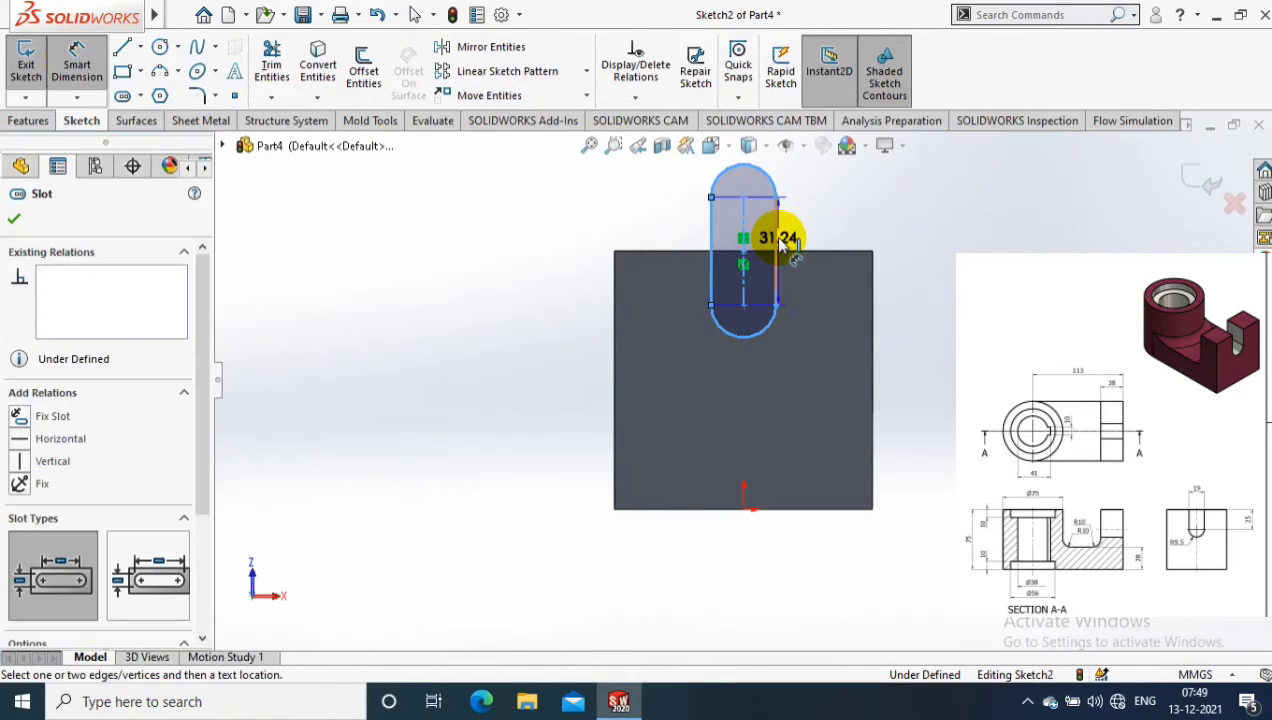
{"action": "left_click", "coordinate": [830, 225]}
{"action": "type", "text": "19"}
{"action": "key", "text": "Return"}
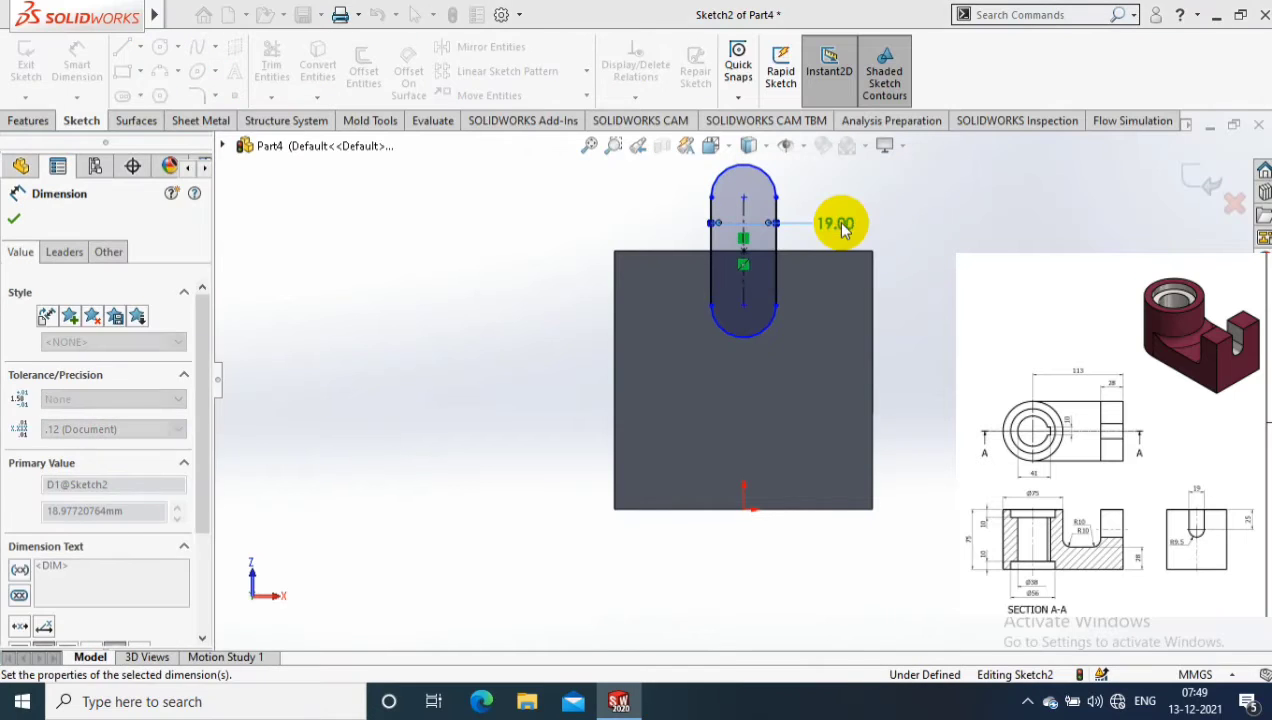
{"action": "left_click", "coordinate": [1011, 244]}
{"action": "scroll", "coordinate": [1011, 244], "scroll_direction": "down", "scroll_amount": 1}
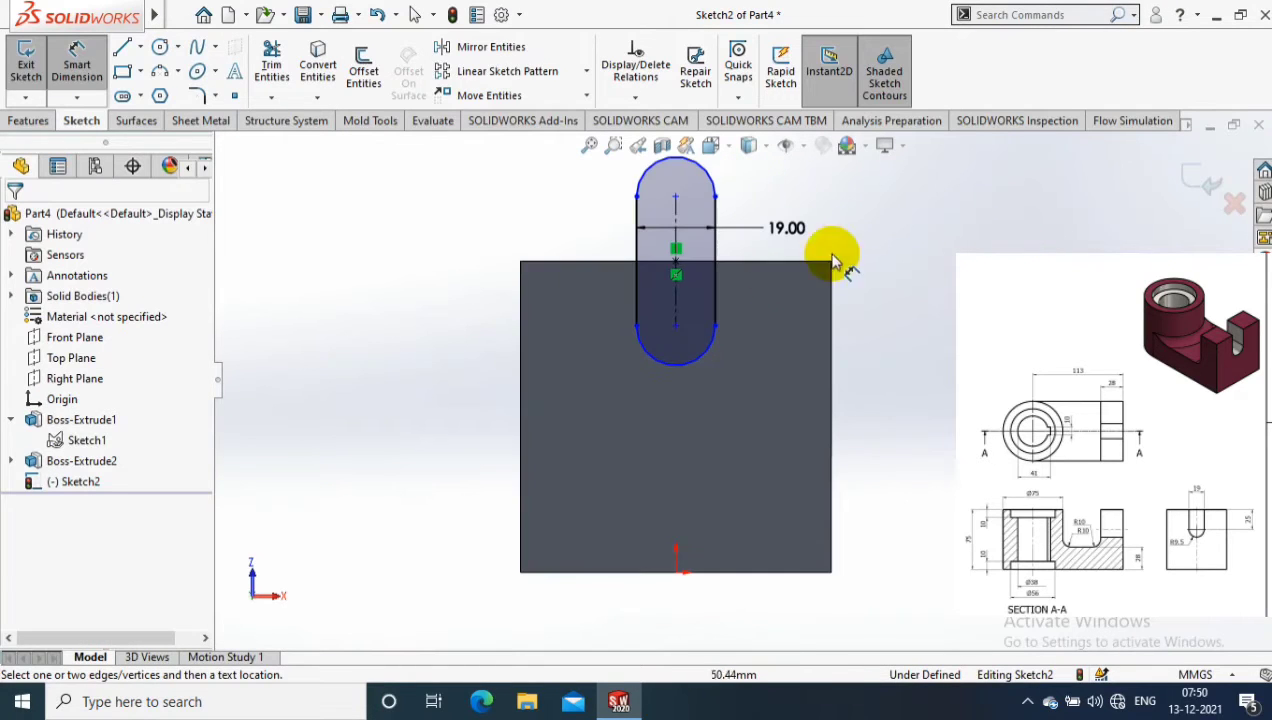
{"action": "left_click", "coordinate": [685, 333]}
{"action": "left_click", "coordinate": [790, 262]}
{"action": "left_click", "coordinate": [937, 321]}
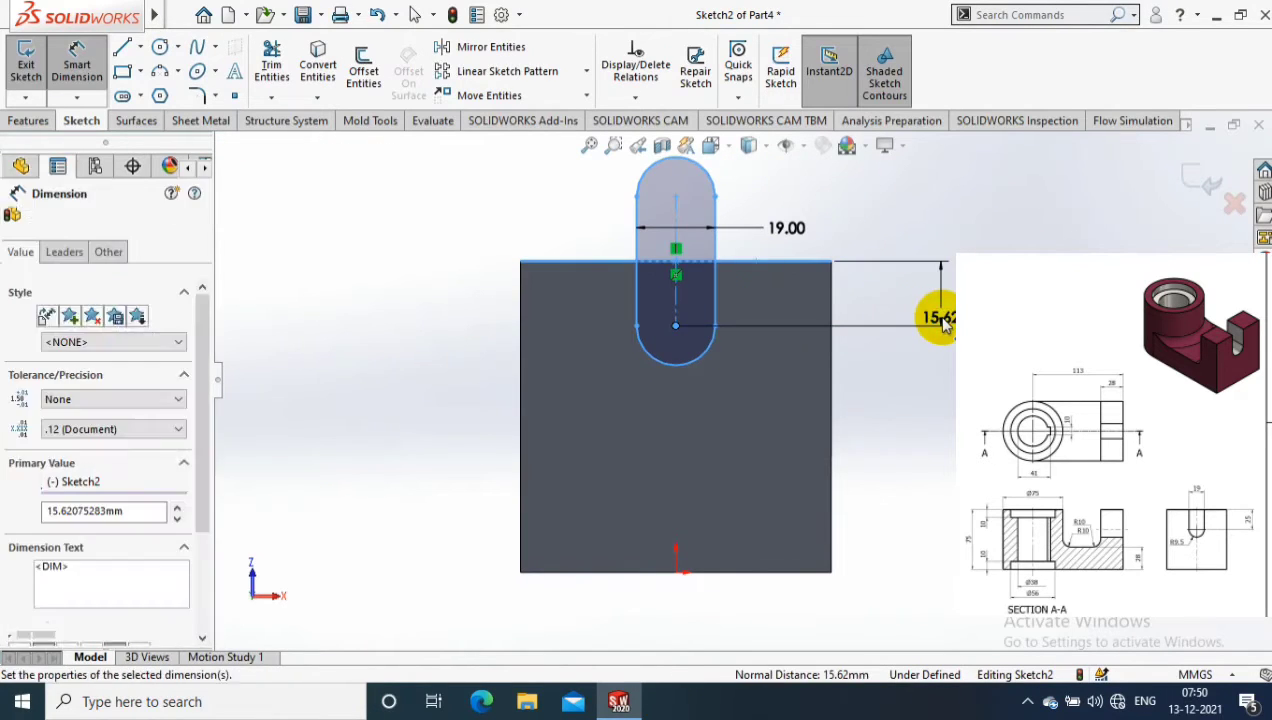
{"action": "type", "text": "25"}
{"action": "key", "text": "Return"}
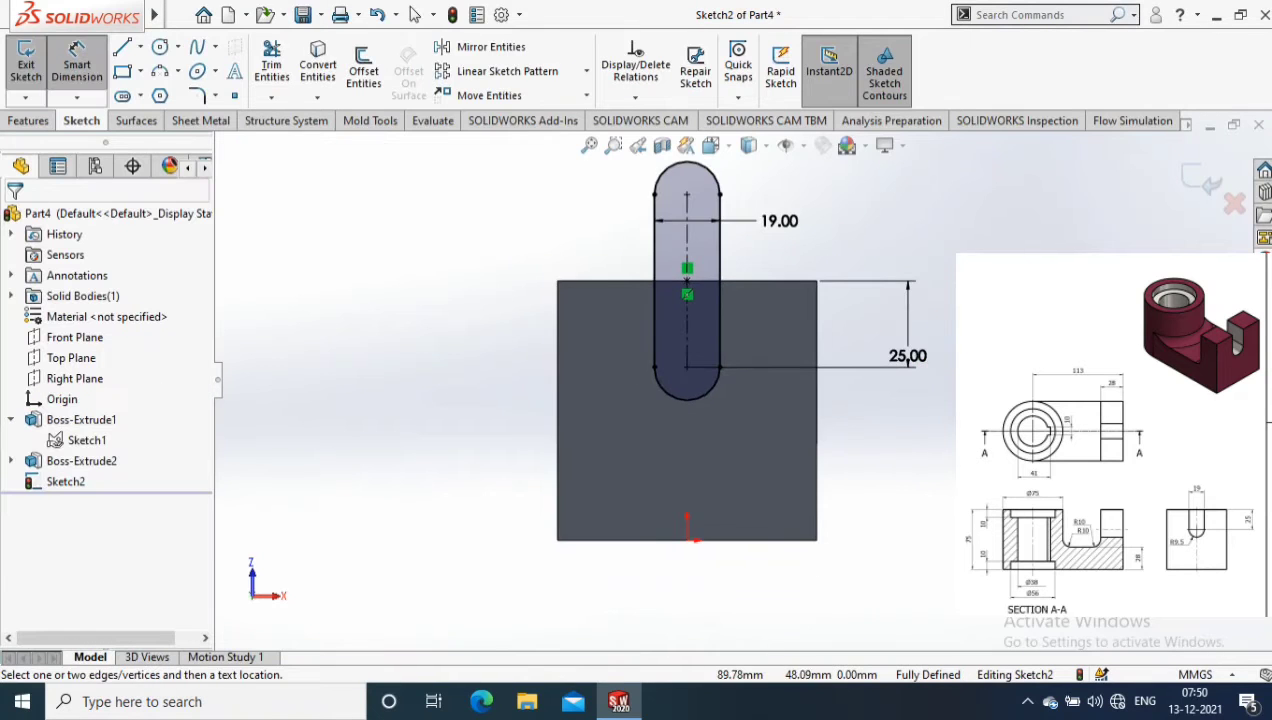
Cut the slot 28 mm through the upright tab with an extruded cut
{"action": "key", "text": "ctrl+7"}
{"action": "left_click", "coordinate": [28, 120]}
{"action": "left_click", "coordinate": [277, 68]}
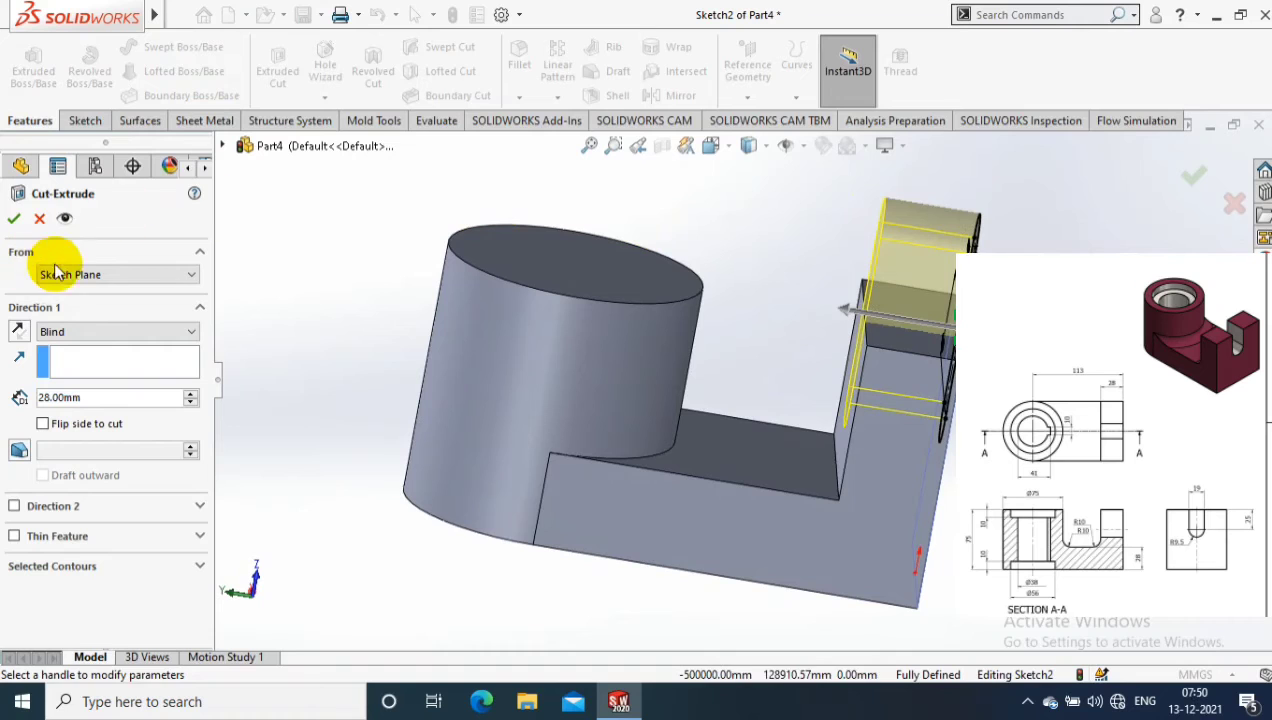
{"action": "left_click", "coordinate": [14, 218]}
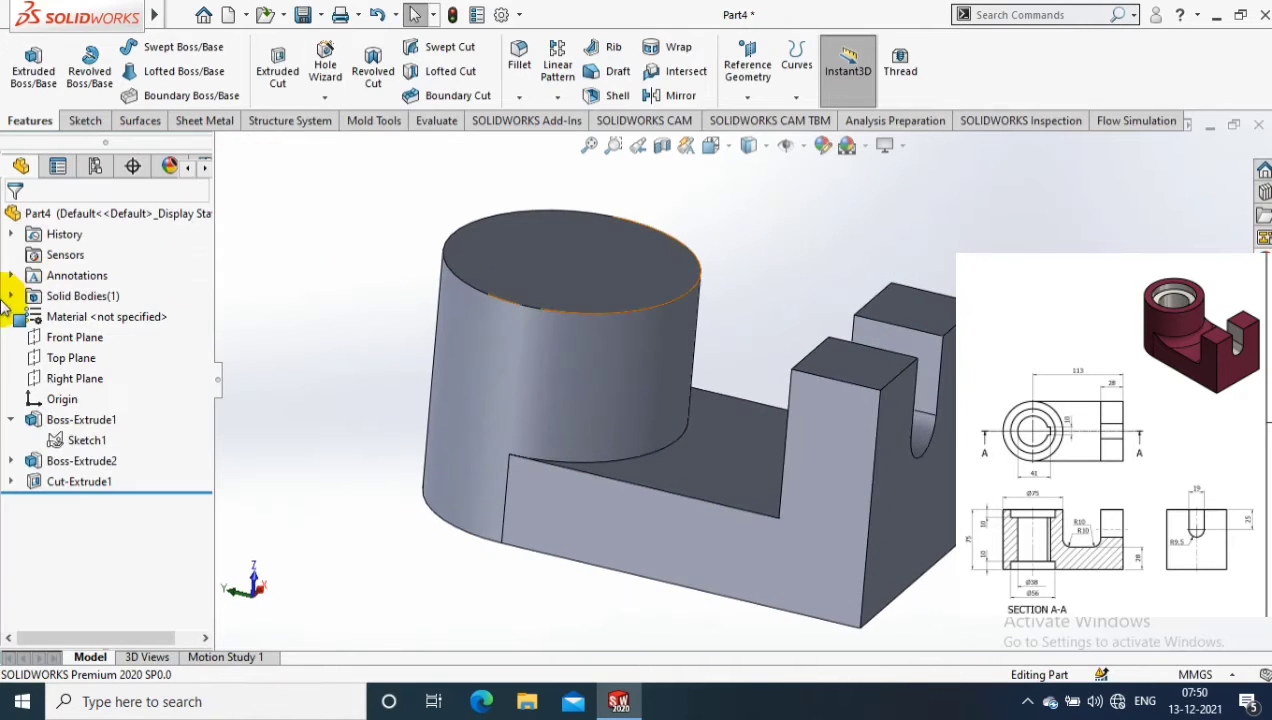
Start a new sketch on the Right Plane, viewed normal to it
{"action": "right_click", "coordinate": [74, 390]}
{"action": "left_click", "coordinate": [170, 361]}
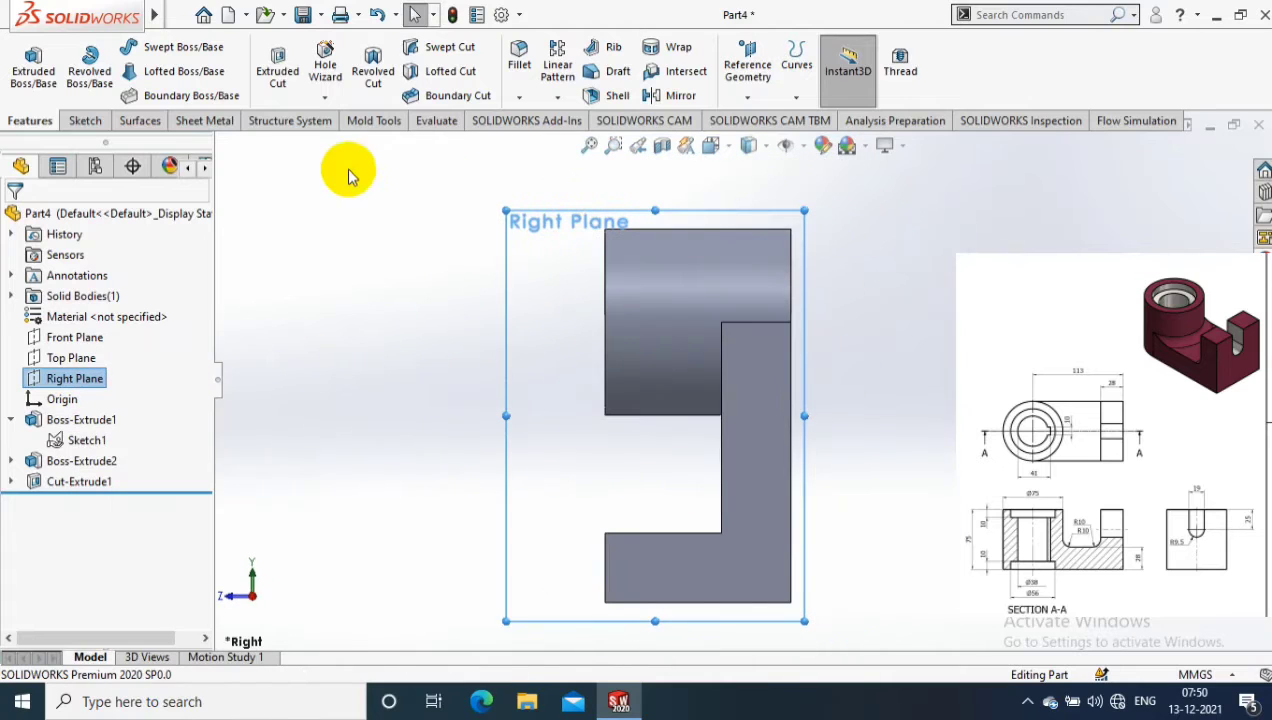
{"action": "left_click", "coordinate": [82, 121]}
{"action": "left_click", "coordinate": [26, 68]}
{"action": "left_click", "coordinate": [140, 47]}
Draw a horizontal centerline starting at the part's left edge
{"action": "left_click", "coordinate": [150, 93]}
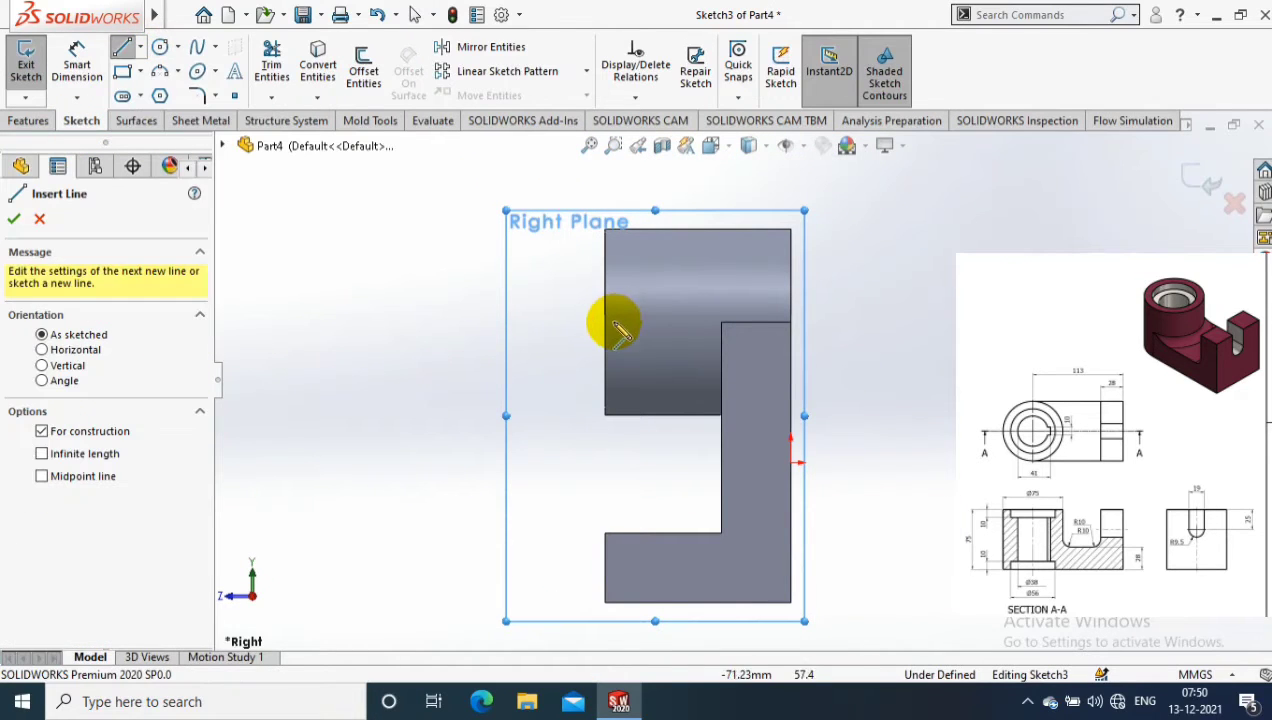
{"action": "left_click", "coordinate": [605, 321]}
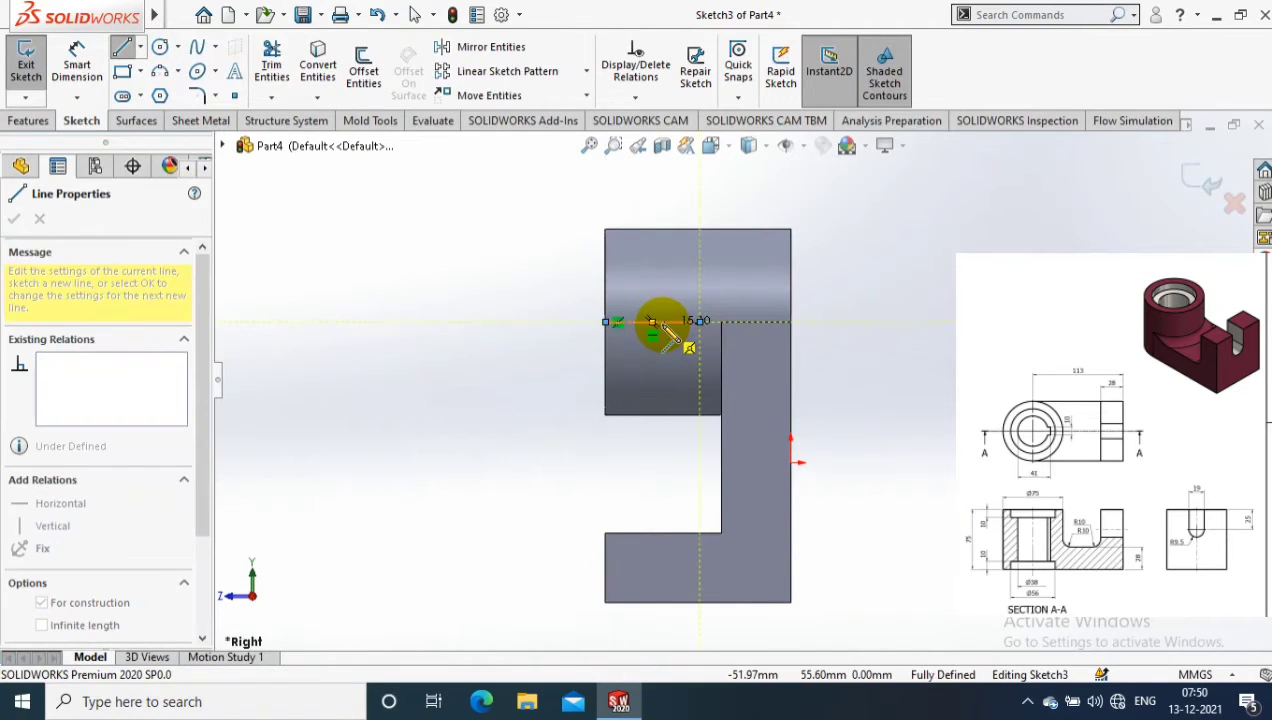
{"action": "key", "text": "Escape"}
Draw a closed stepped line profile above the centreline across the cylinder
{"action": "left_click", "coordinate": [140, 47]}
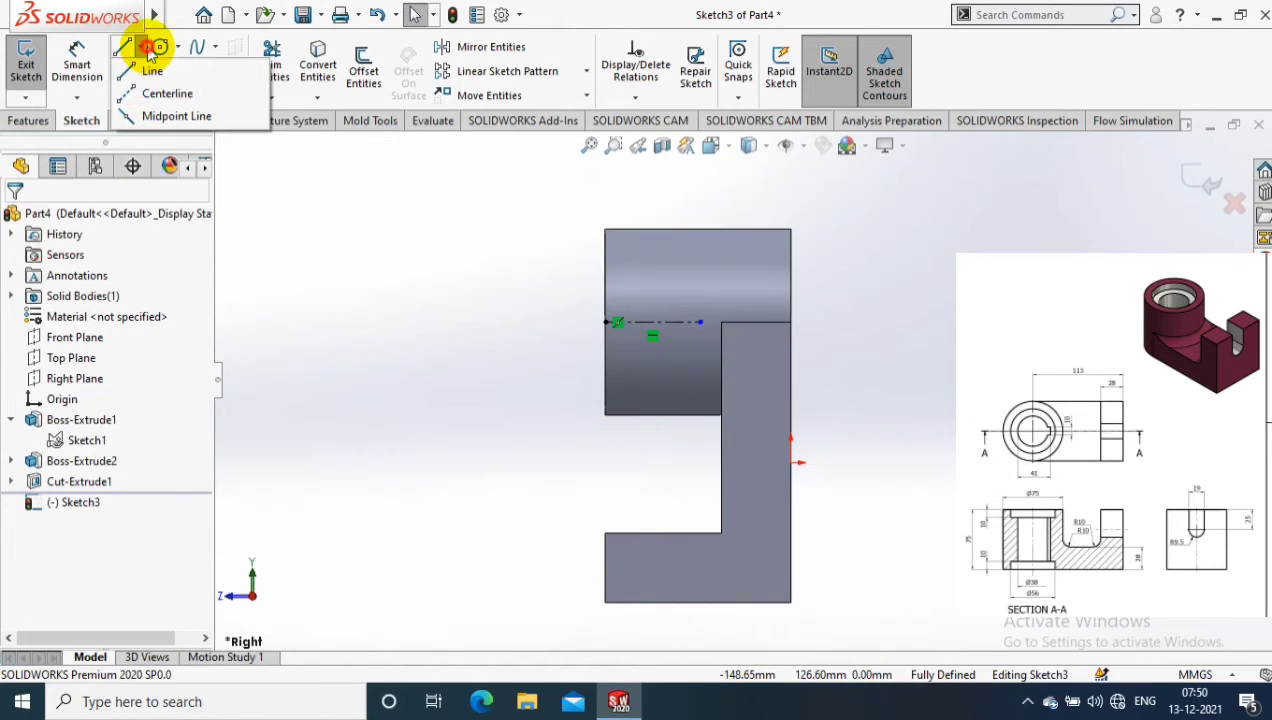
{"action": "left_click", "coordinate": [145, 72]}
{"action": "scroll", "coordinate": [610, 304], "scroll_direction": "down", "scroll_amount": 2}
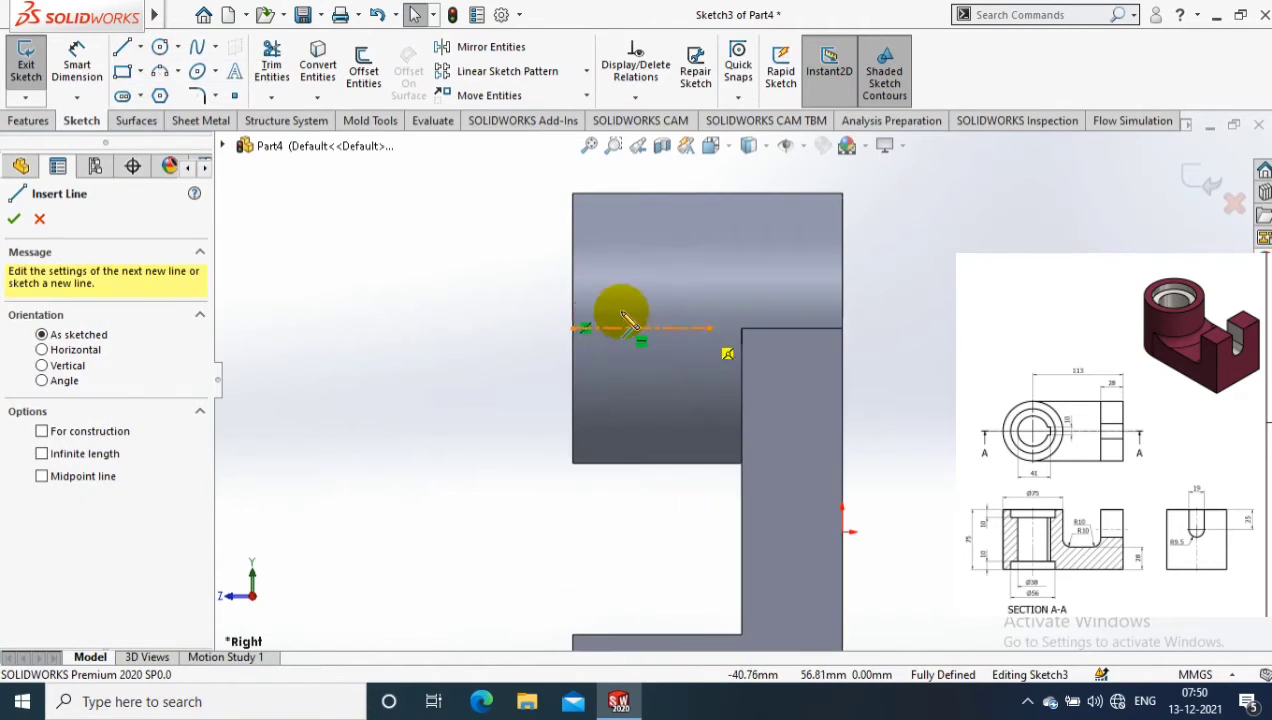
{"action": "left_click", "coordinate": [572, 330]}
{"action": "left_click", "coordinate": [601, 228]}
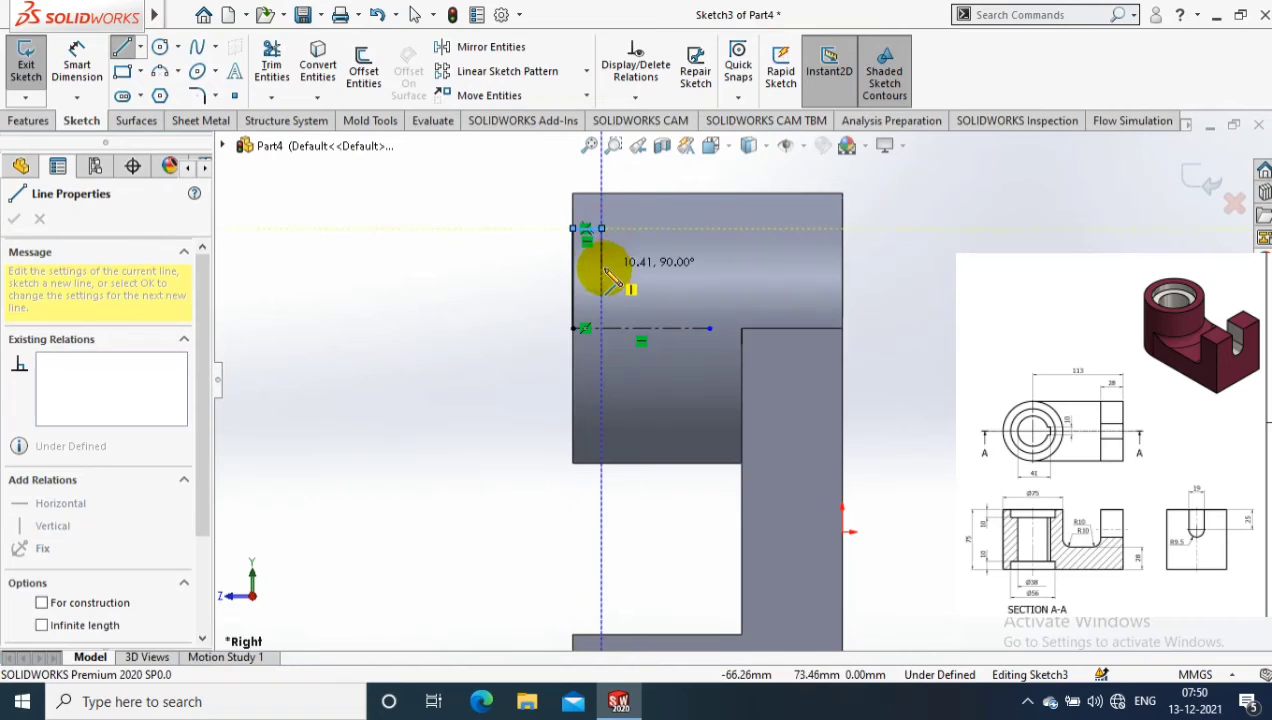
{"action": "left_click", "coordinate": [601, 257]}
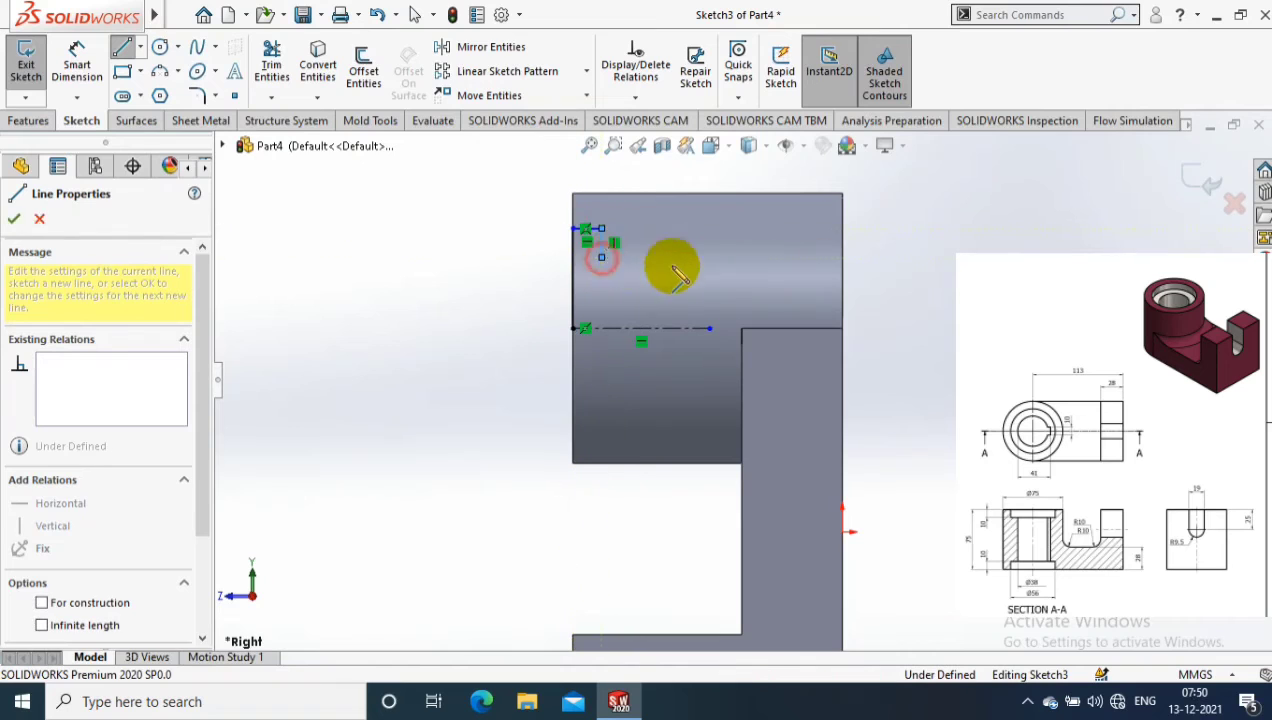
{"action": "left_click", "coordinate": [794, 259]}
{"action": "left_click", "coordinate": [795, 228]}
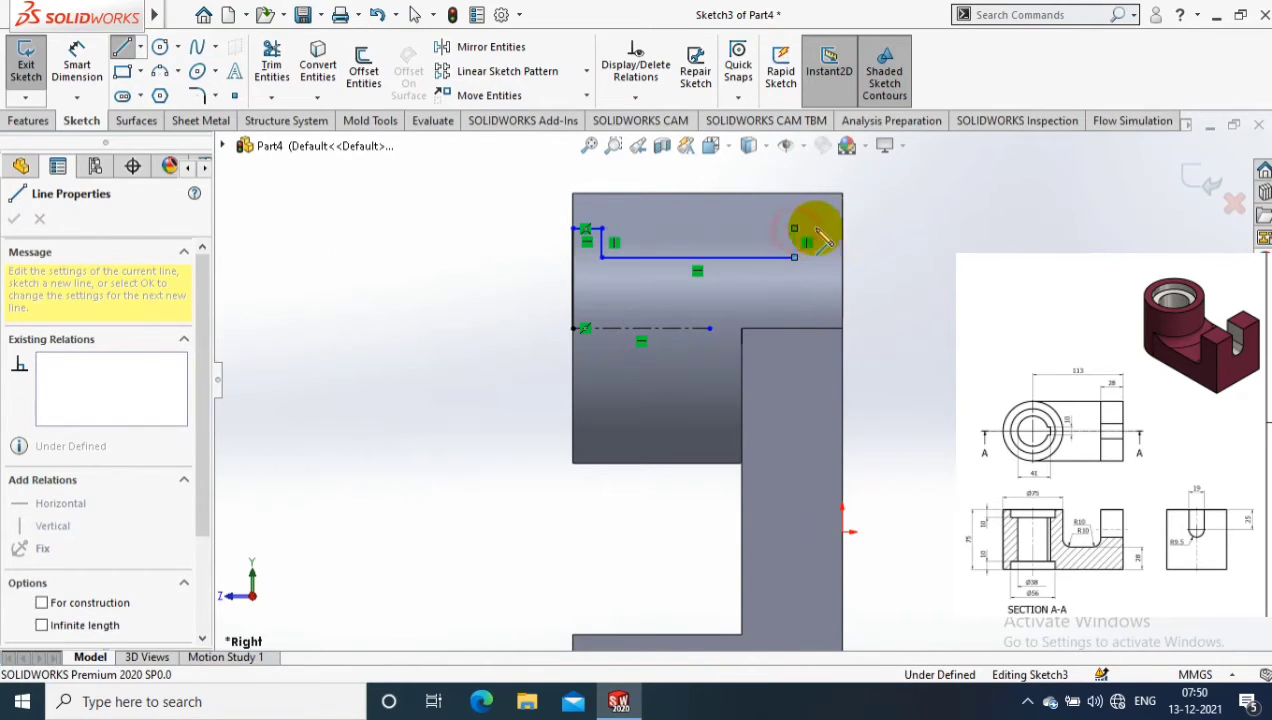
{"action": "left_click", "coordinate": [842, 228]}
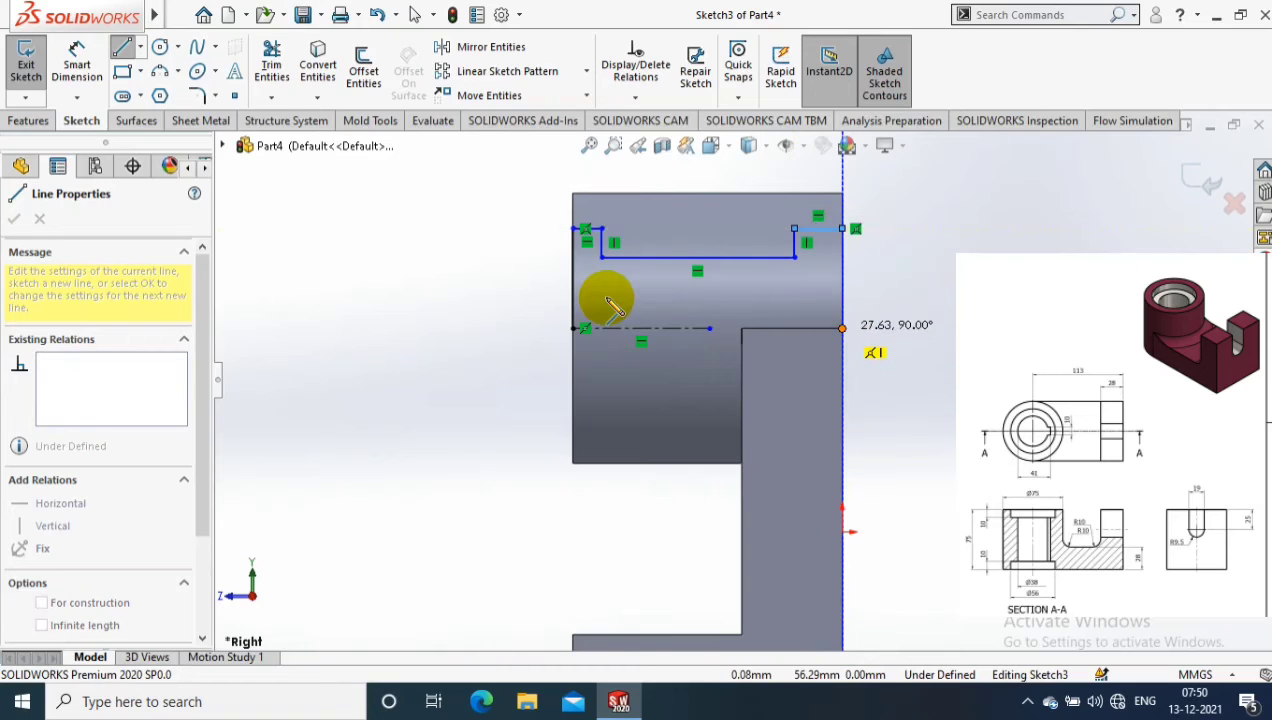
{"action": "double_click", "coordinate": [573, 328]}
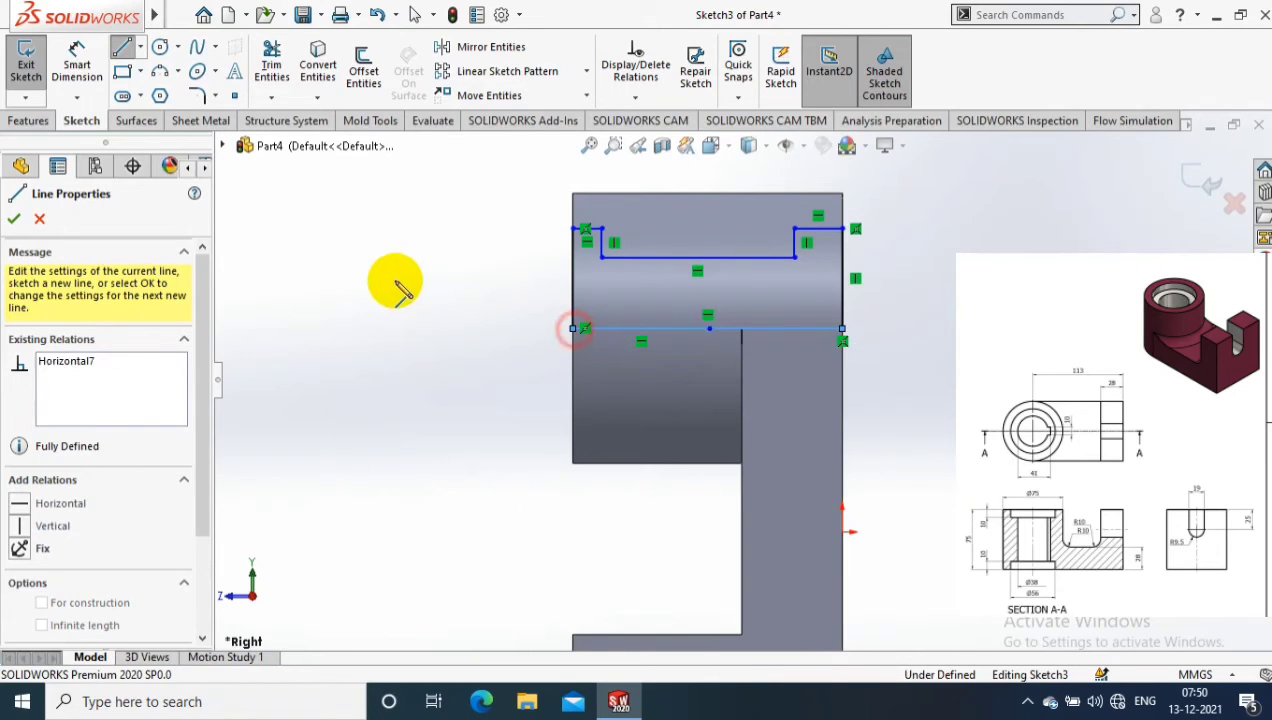
{"action": "left_click", "coordinate": [77, 62]}
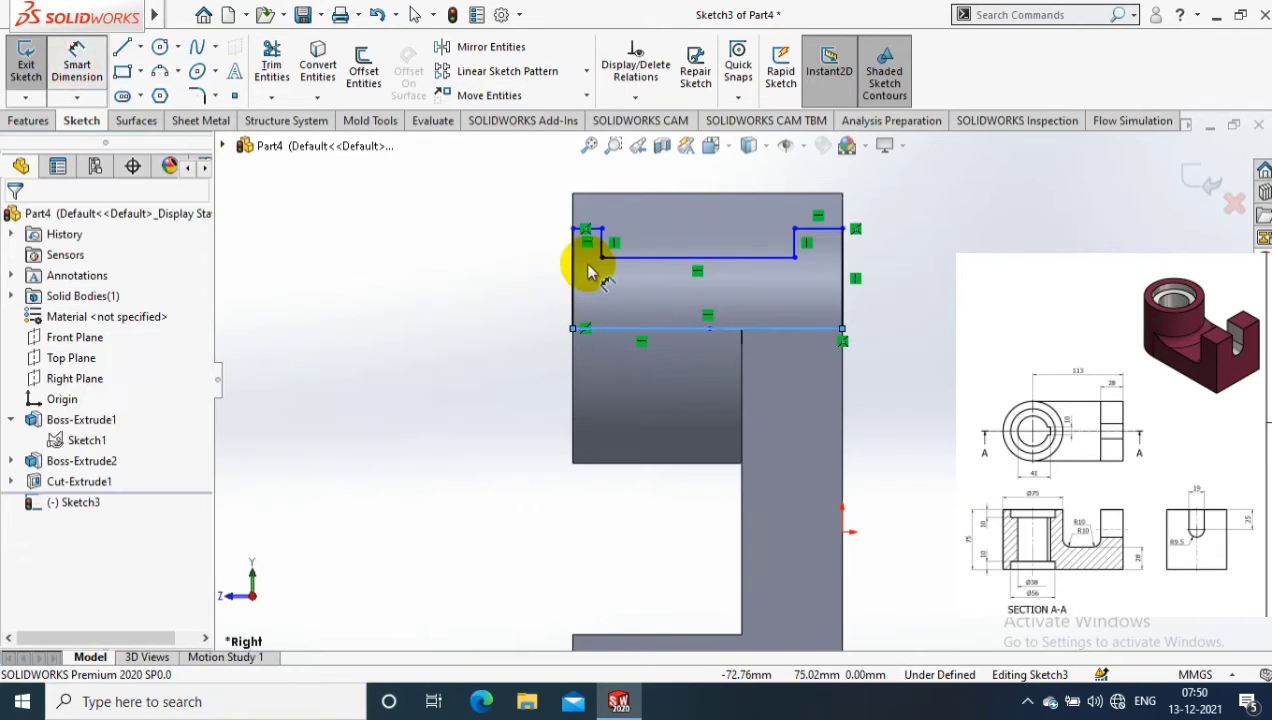
Dimension the profile 28 mm high with a 19 mm counterbore step
{"action": "left_click", "coordinate": [735, 328]}
{"action": "scroll", "coordinate": [603, 230], "scroll_direction": "down", "scroll_amount": 1}
{"action": "scroll", "coordinate": [596, 241], "scroll_direction": "down", "scroll_amount": 1}
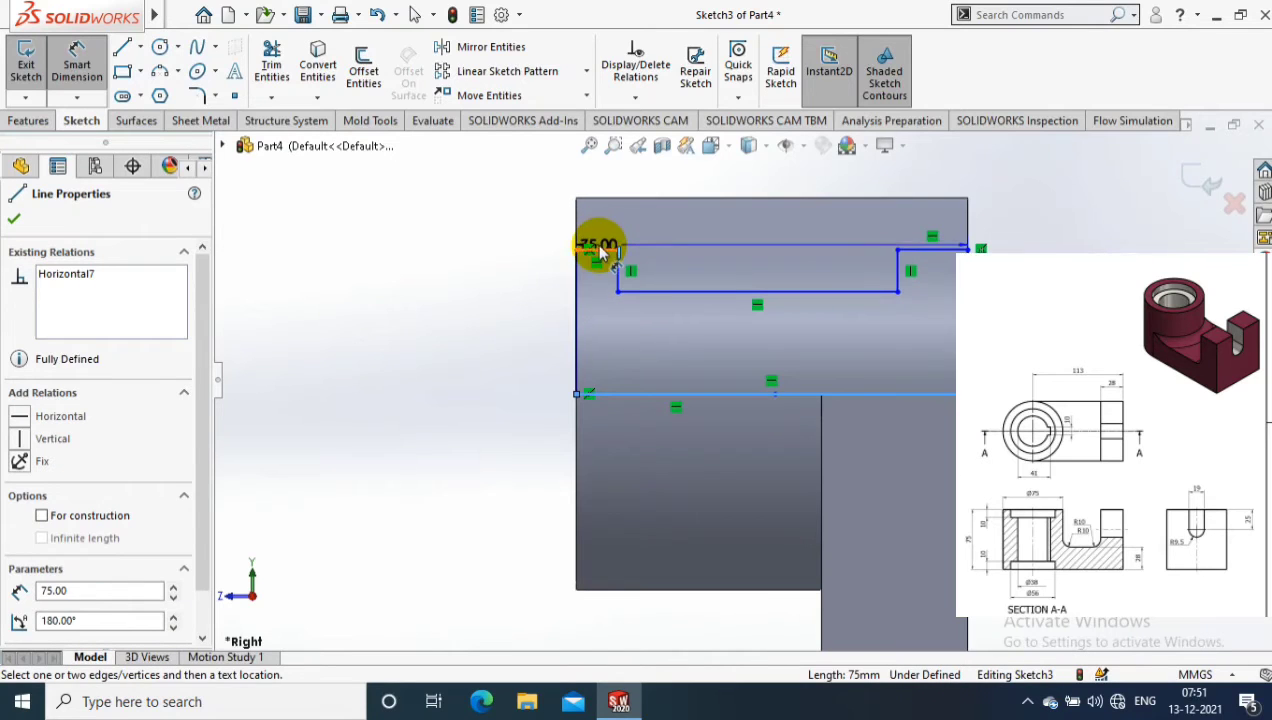
{"action": "left_click", "coordinate": [596, 248]}
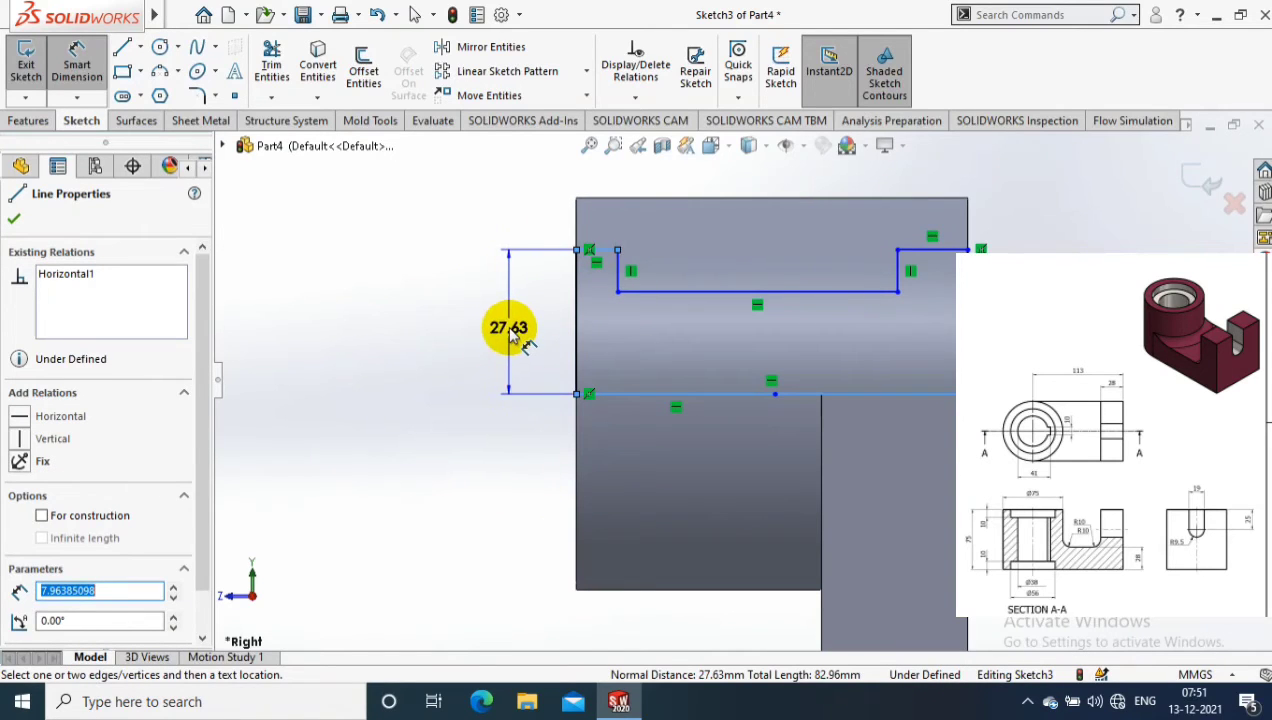
{"action": "left_click", "coordinate": [510, 330]}
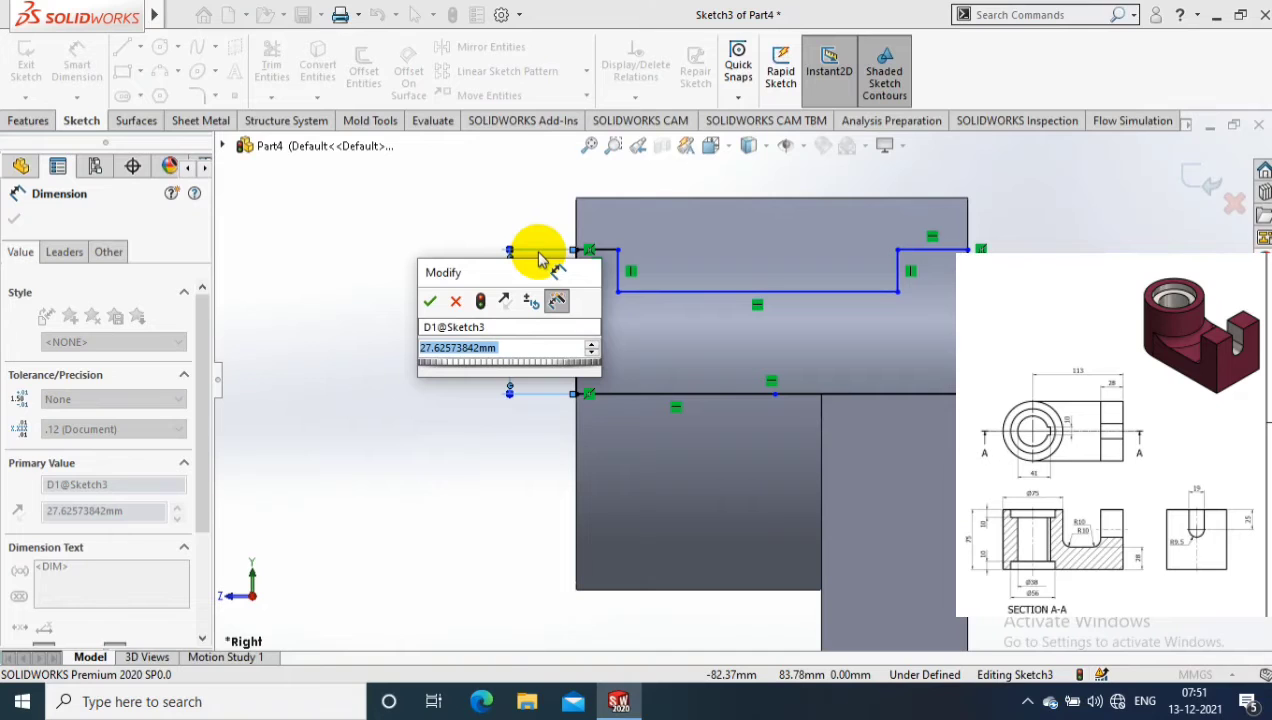
{"action": "type", "text": "28"}
{"action": "key", "text": "Return"}
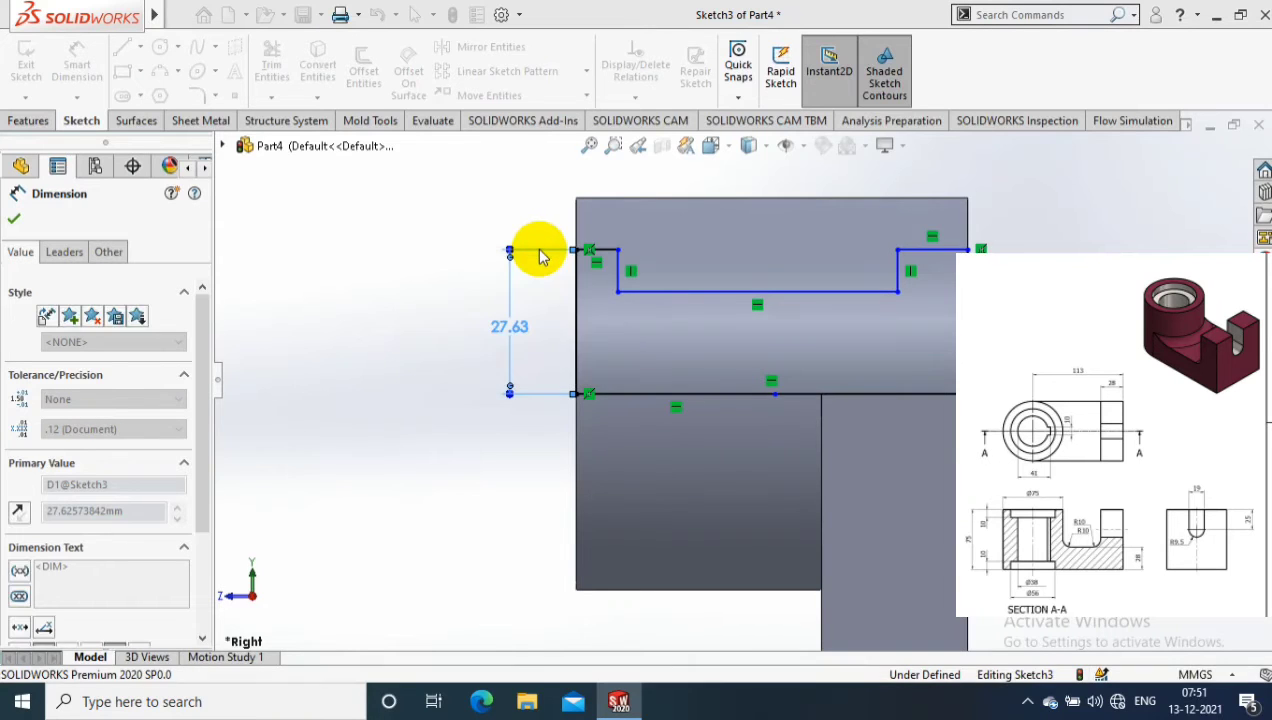
{"action": "left_click", "coordinate": [713, 289]}
{"action": "left_click", "coordinate": [670, 392]}
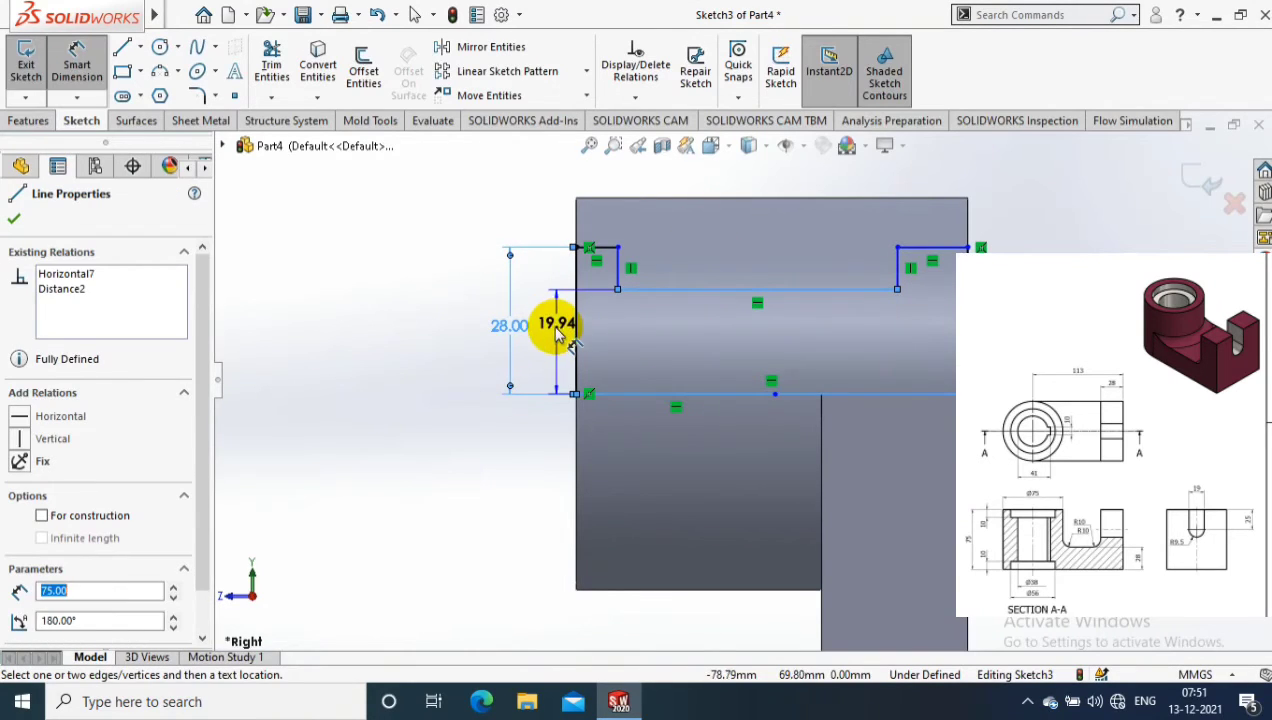
{"action": "left_click", "coordinate": [553, 330]}
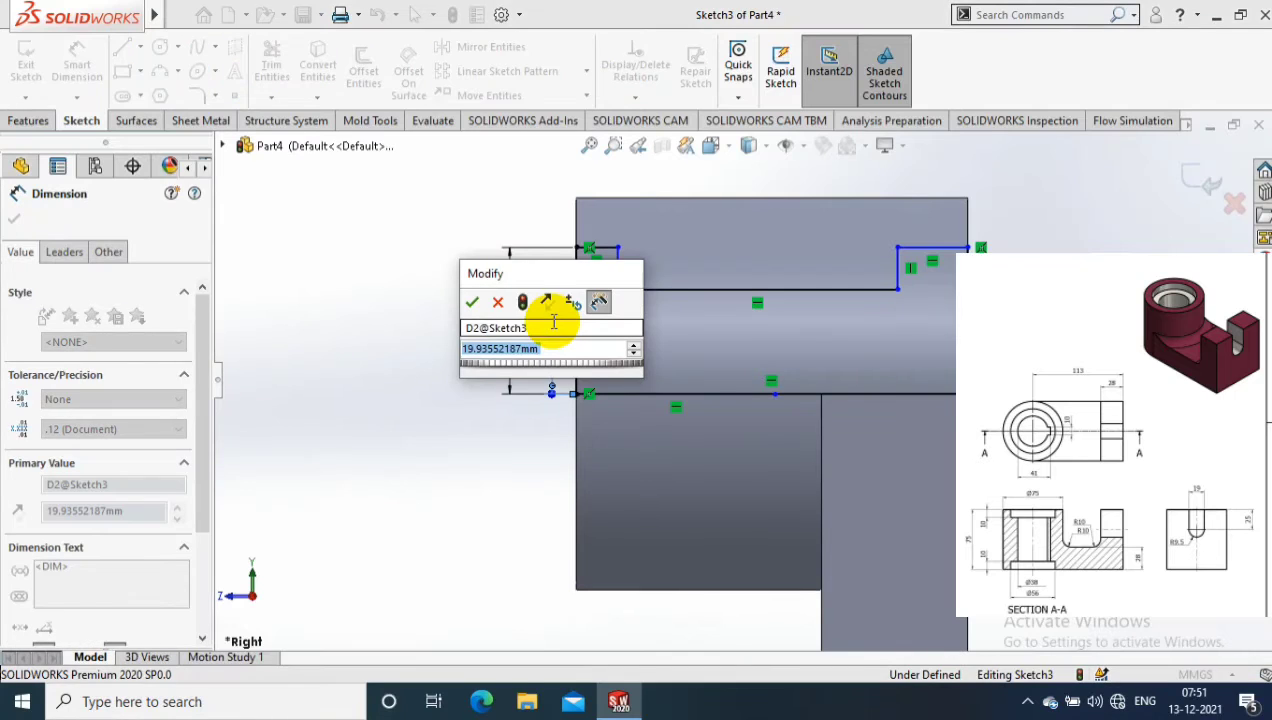
{"action": "type", "text": "19"}
{"action": "key", "text": "Return"}
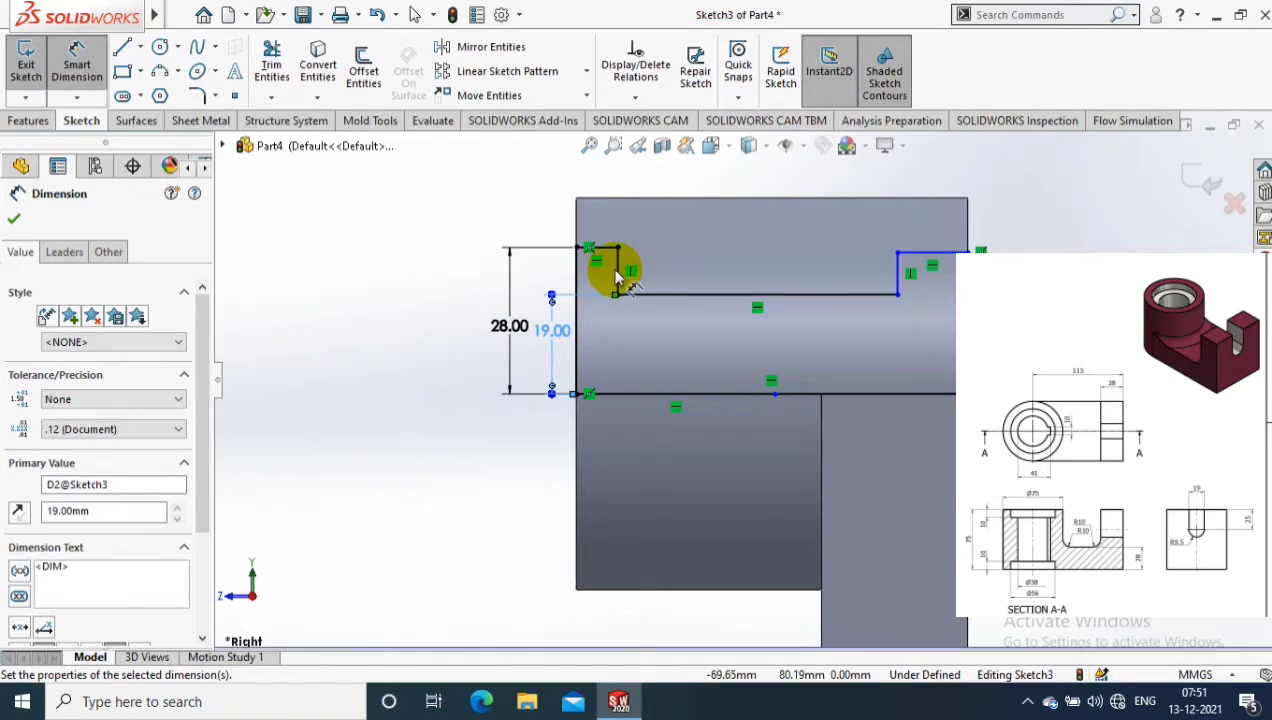
Dimension both short top lines 10 mm wide
{"action": "left_click", "coordinate": [605, 248]}
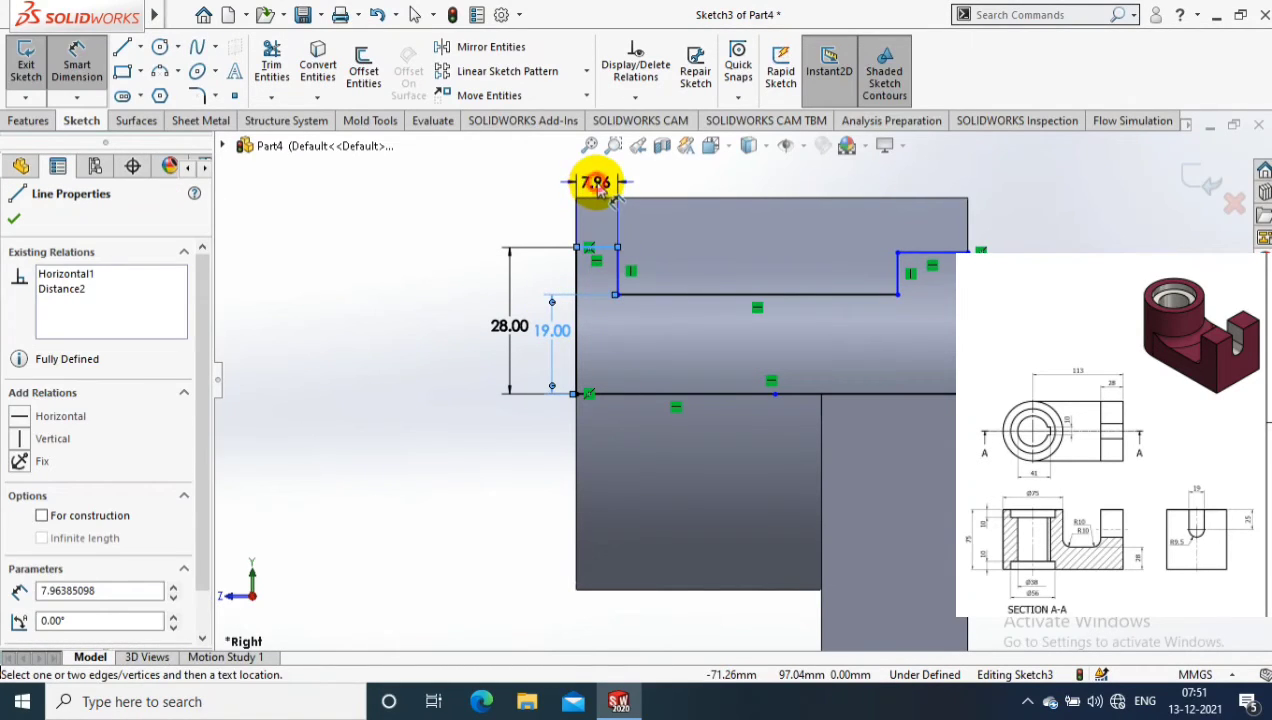
{"action": "left_click", "coordinate": [597, 186]}
{"action": "type", "text": "10"}
{"action": "key", "text": "Return"}
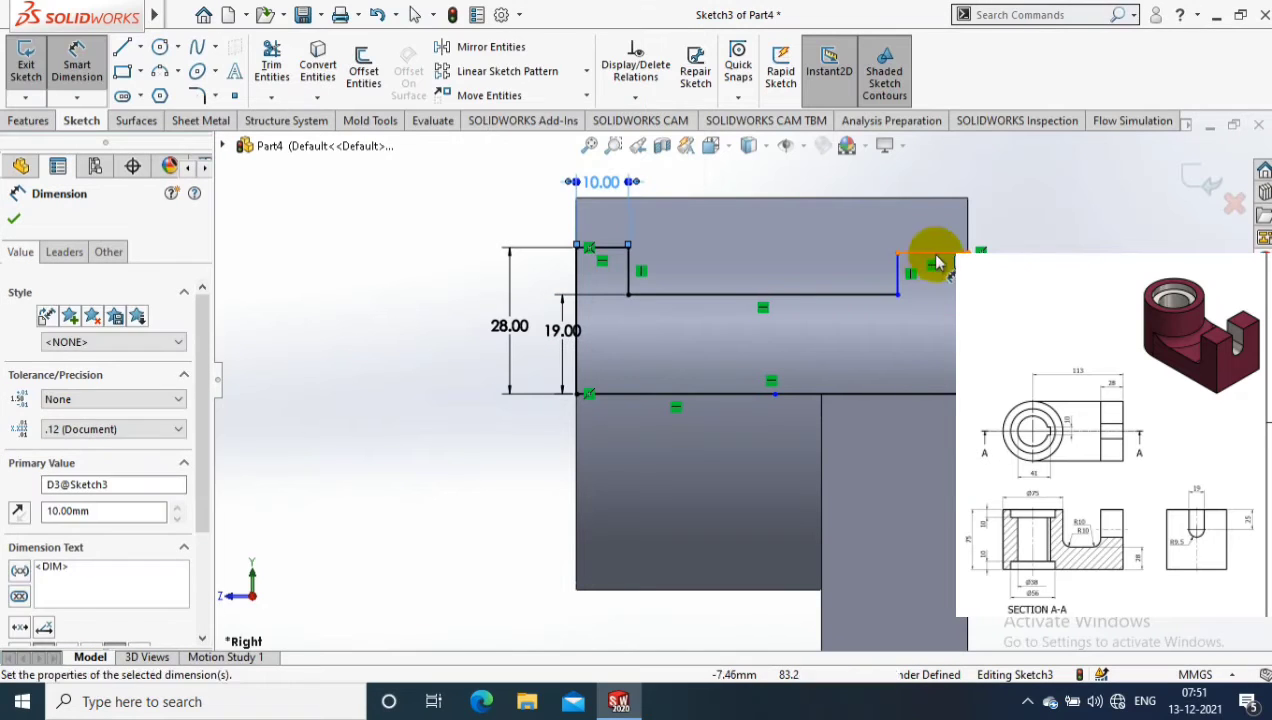
{"action": "left_click", "coordinate": [925, 252]}
{"action": "left_click", "coordinate": [937, 178]}
{"action": "type", "text": "10"}
{"action": "key", "text": "Return"}
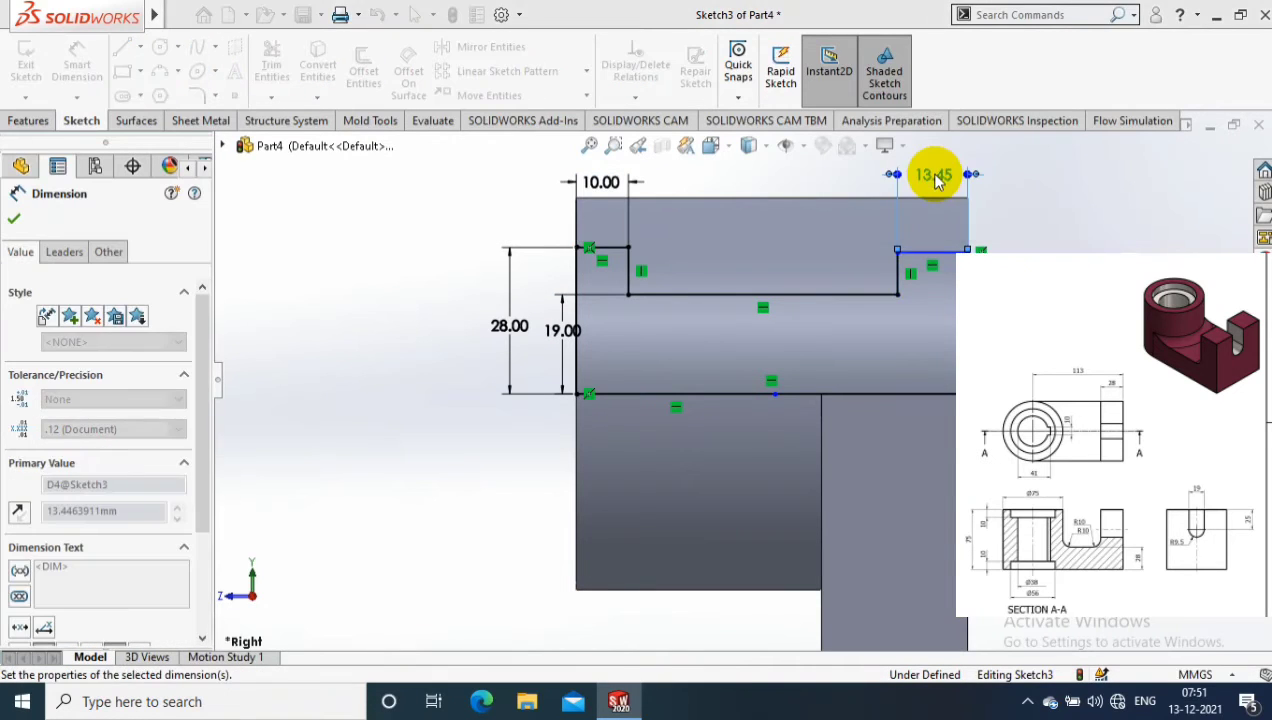
{"action": "key", "text": "Escape"}
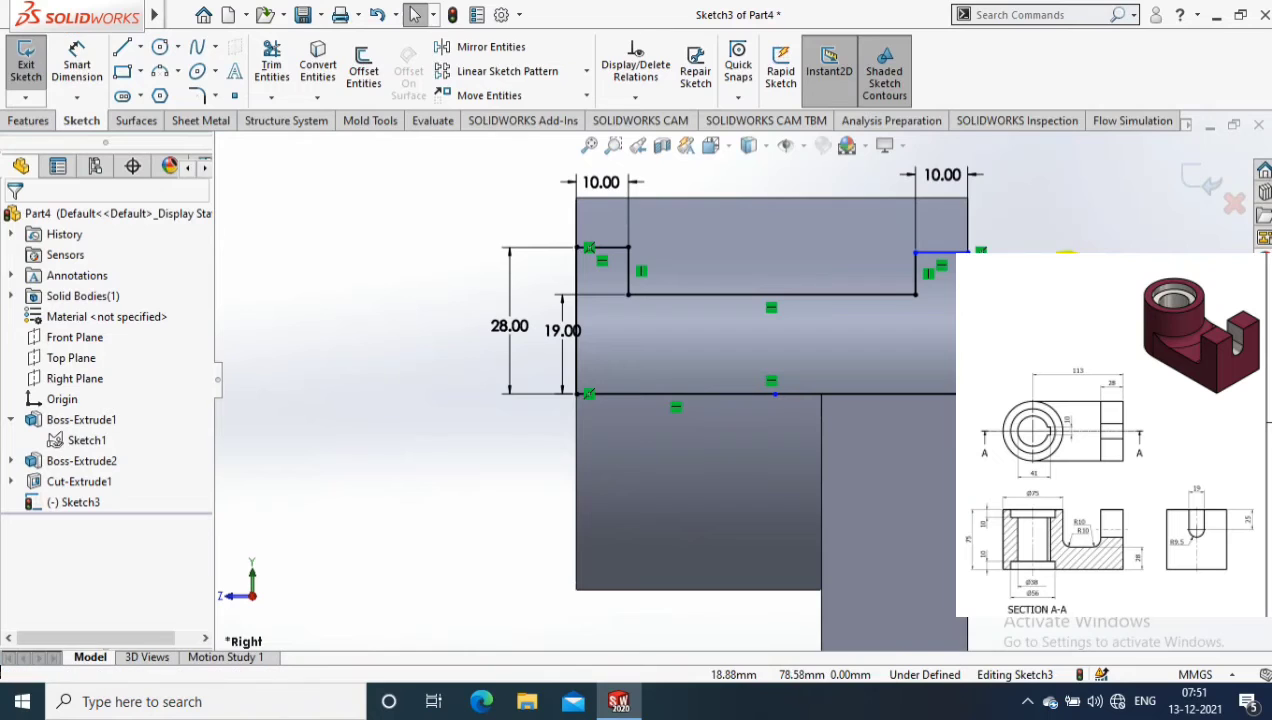
Make the two short top lines collinear to fully define the sketch
{"action": "left_click", "coordinate": [936, 255]}
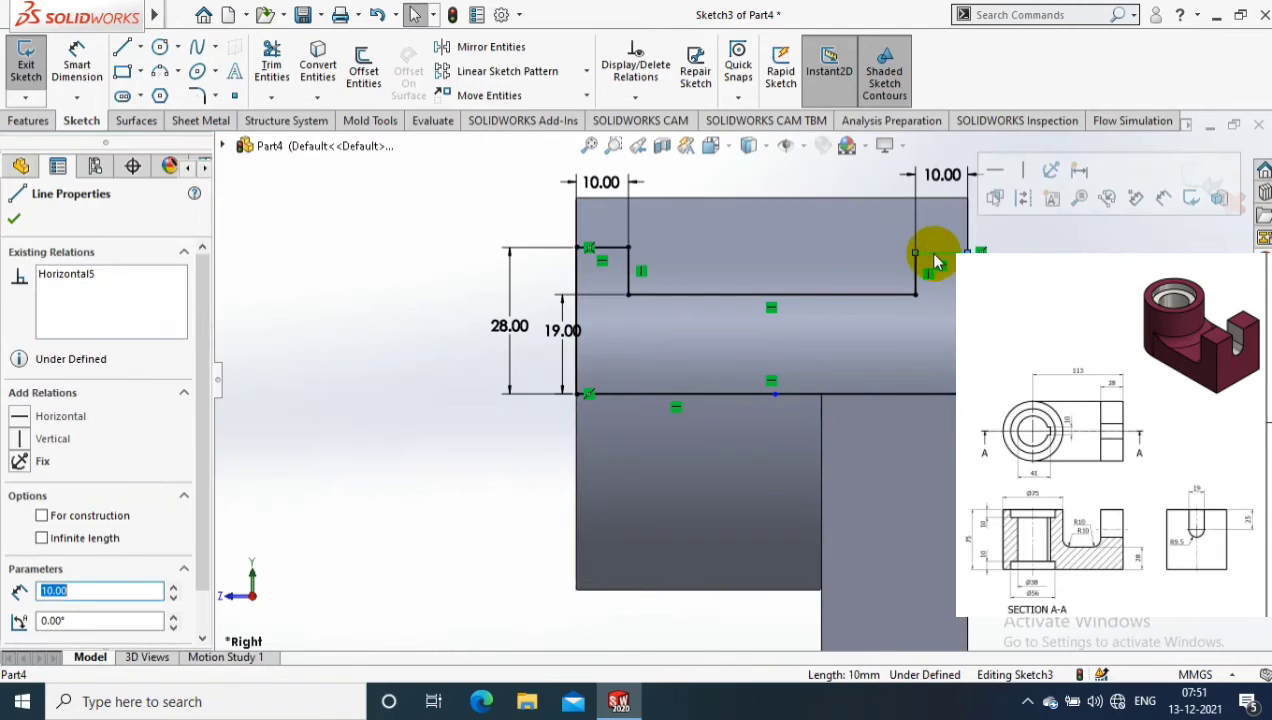
{"action": "left_click", "coordinate": [612, 250], "text": "ctrl"}
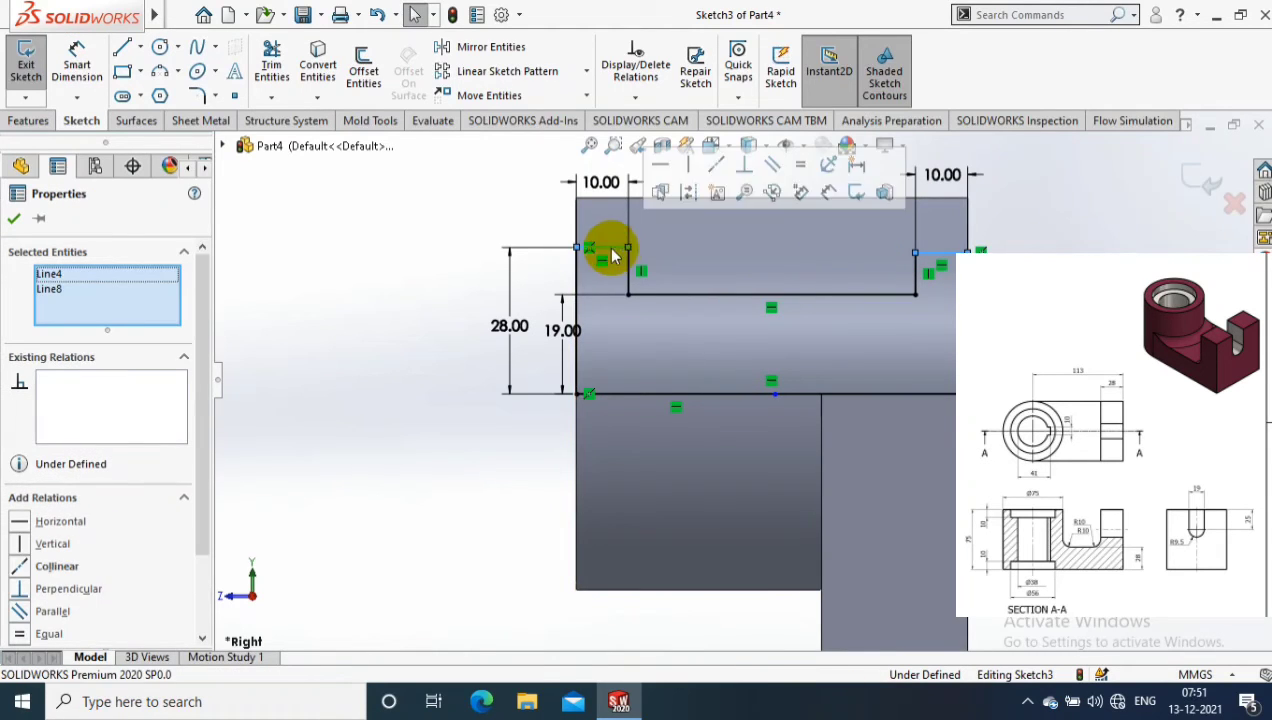
{"action": "left_click", "coordinate": [27, 568]}
{"action": "left_click", "coordinate": [14, 218]}
Revolve-cut the stepped profile 360° about the centreline to form the counterbored hole
{"action": "key", "text": "f"}
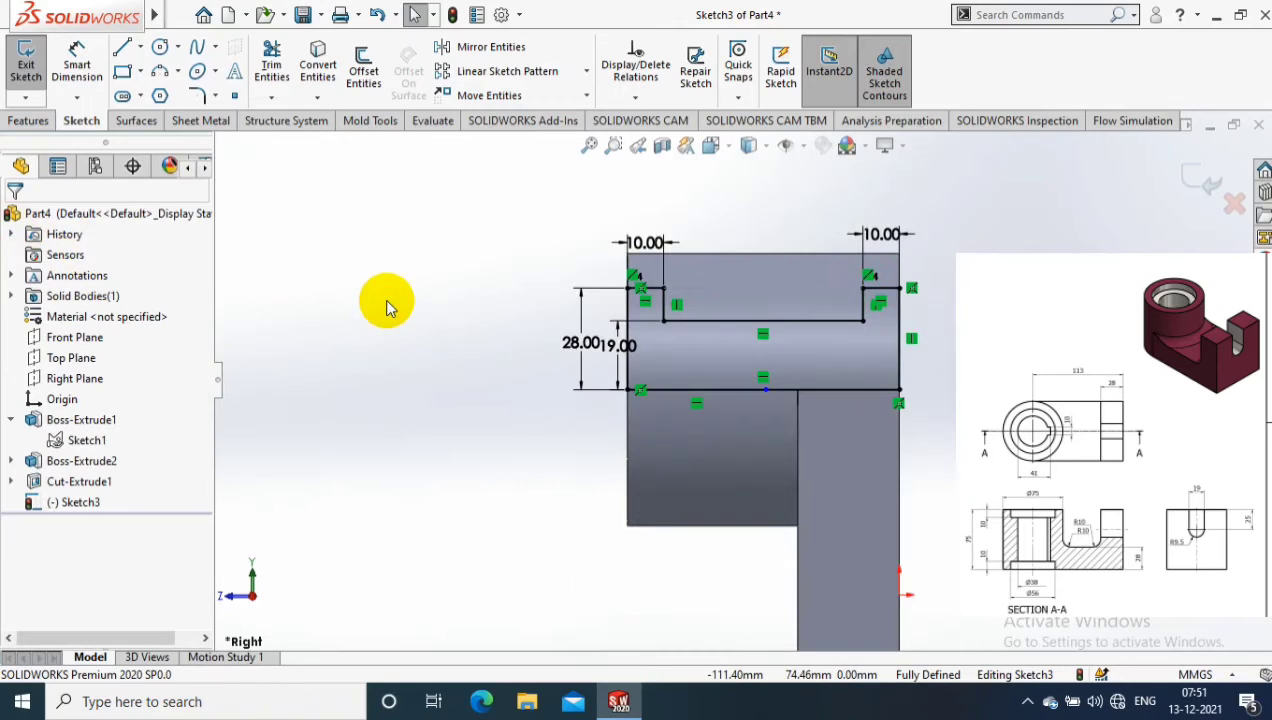
{"action": "left_click", "coordinate": [26, 62]}
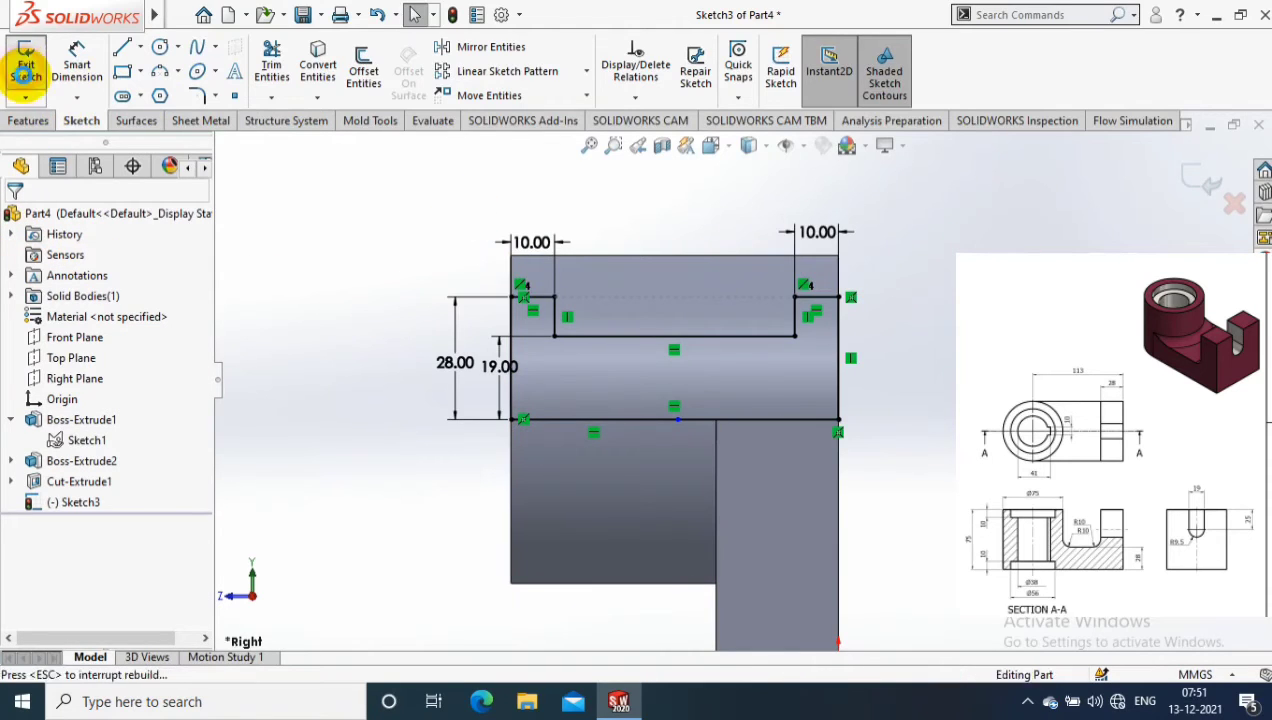
{"action": "left_click", "coordinate": [28, 120]}
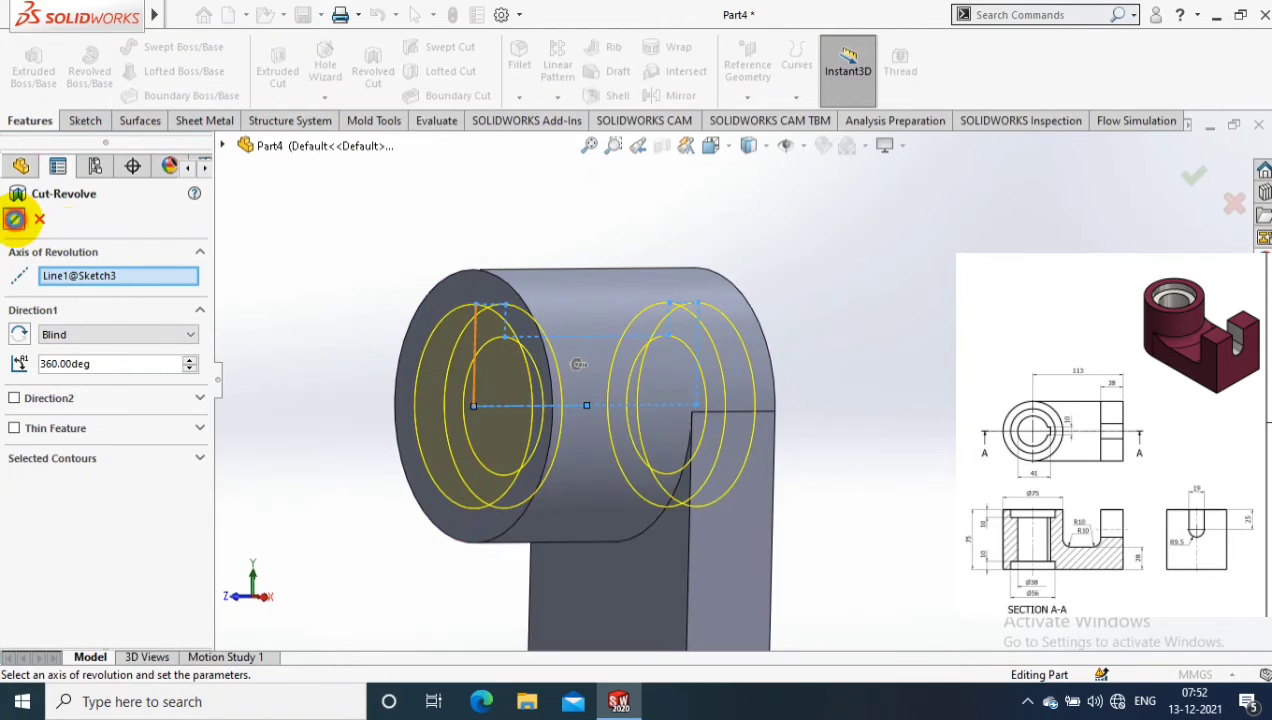
{"action": "left_click", "coordinate": [14, 218]}
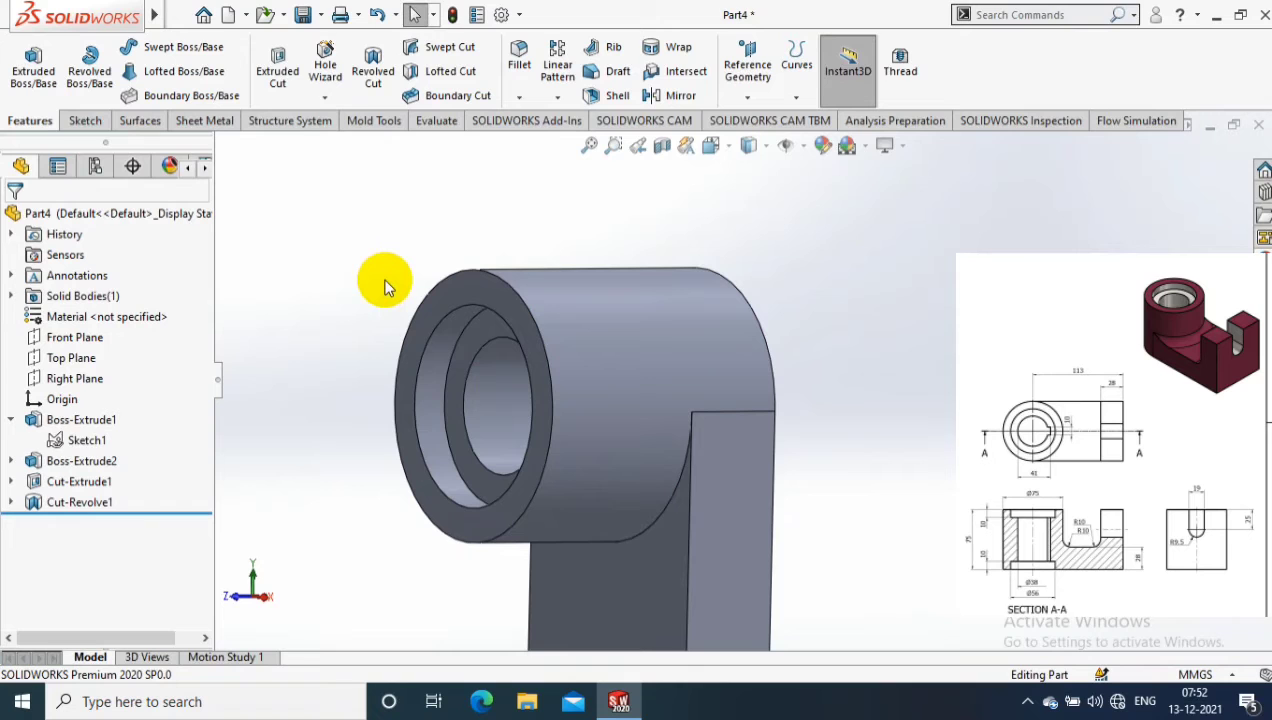
{"action": "mouse_move", "coordinate": [390, 285]}
{"action": "middle_mouse_down"}
{"action": "mouse_move", "coordinate": [426, 255]}
{"action": "mouse_move", "coordinate": [568, 377]}
{"action": "mouse_move", "coordinate": [539, 227]}
{"action": "mouse_move", "coordinate": [628, 612]}
{"action": "mouse_move", "coordinate": [945, 554]}
{"action": "mouse_move", "coordinate": [903, 567]}
{"action": "middle_mouse_up"}
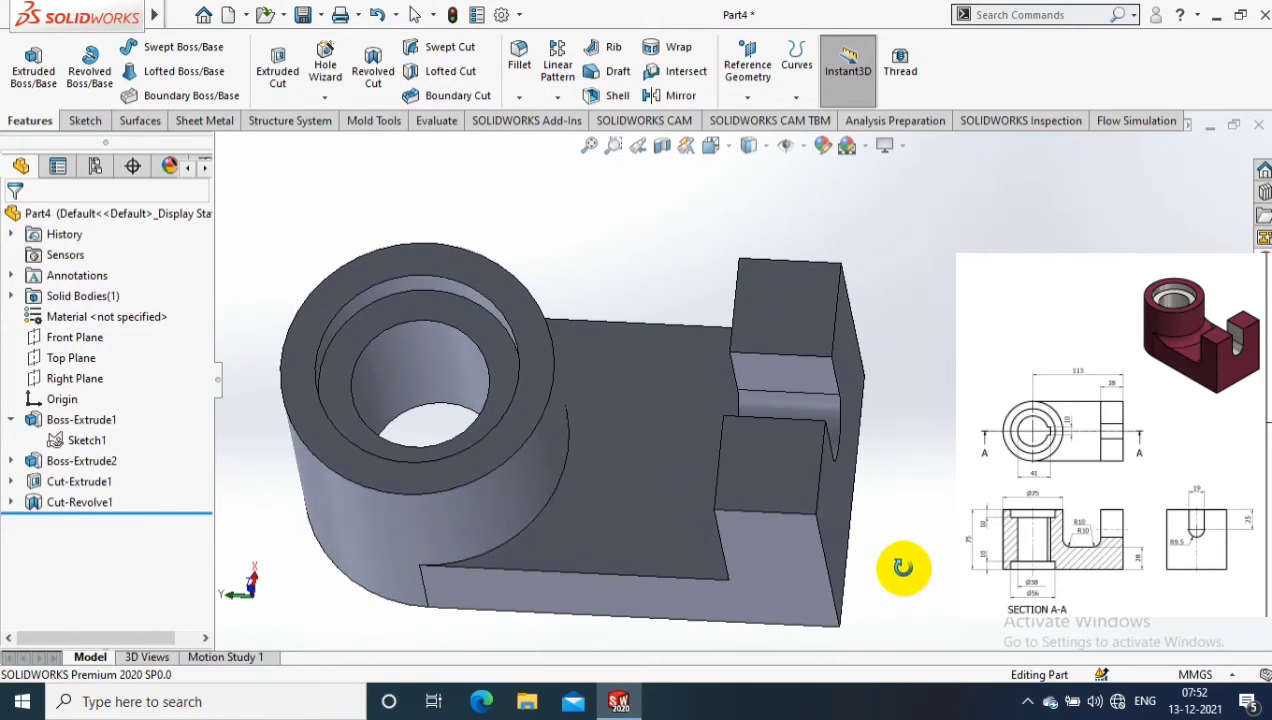
On the boss top face, viewed Normal To, sketch a centre rectangle centred on the bore's edge
{"action": "left_click", "coordinate": [505, 384]}
{"action": "right_click", "coordinate": [505, 384]}
{"action": "left_click", "coordinate": [640, 208]}
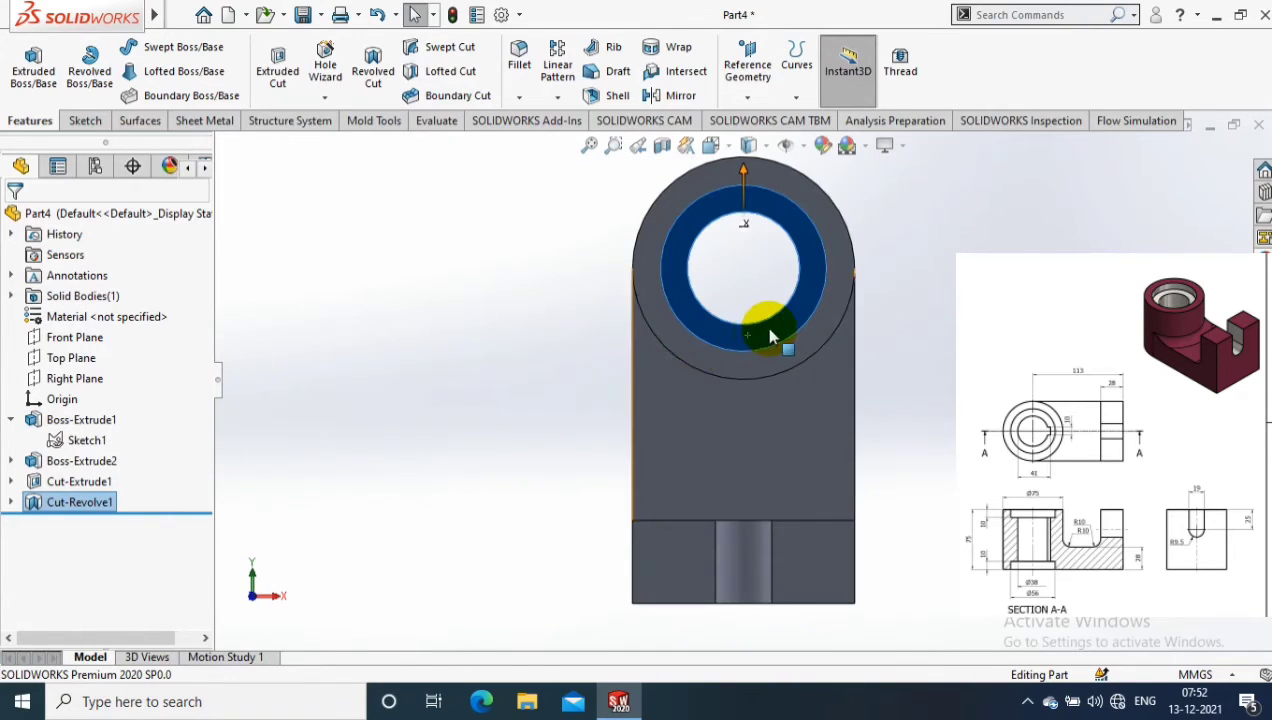
{"action": "left_click", "coordinate": [85, 120]}
{"action": "left_click", "coordinate": [140, 71]}
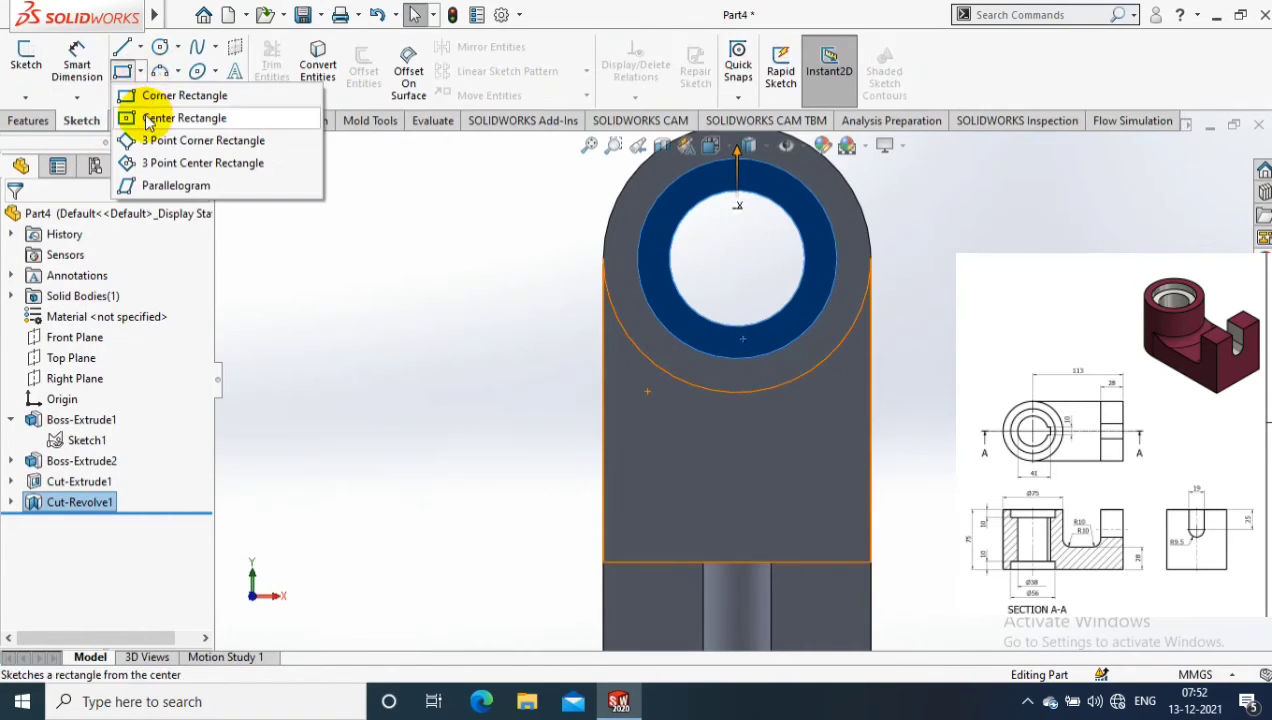
{"action": "left_click", "coordinate": [165, 114]}
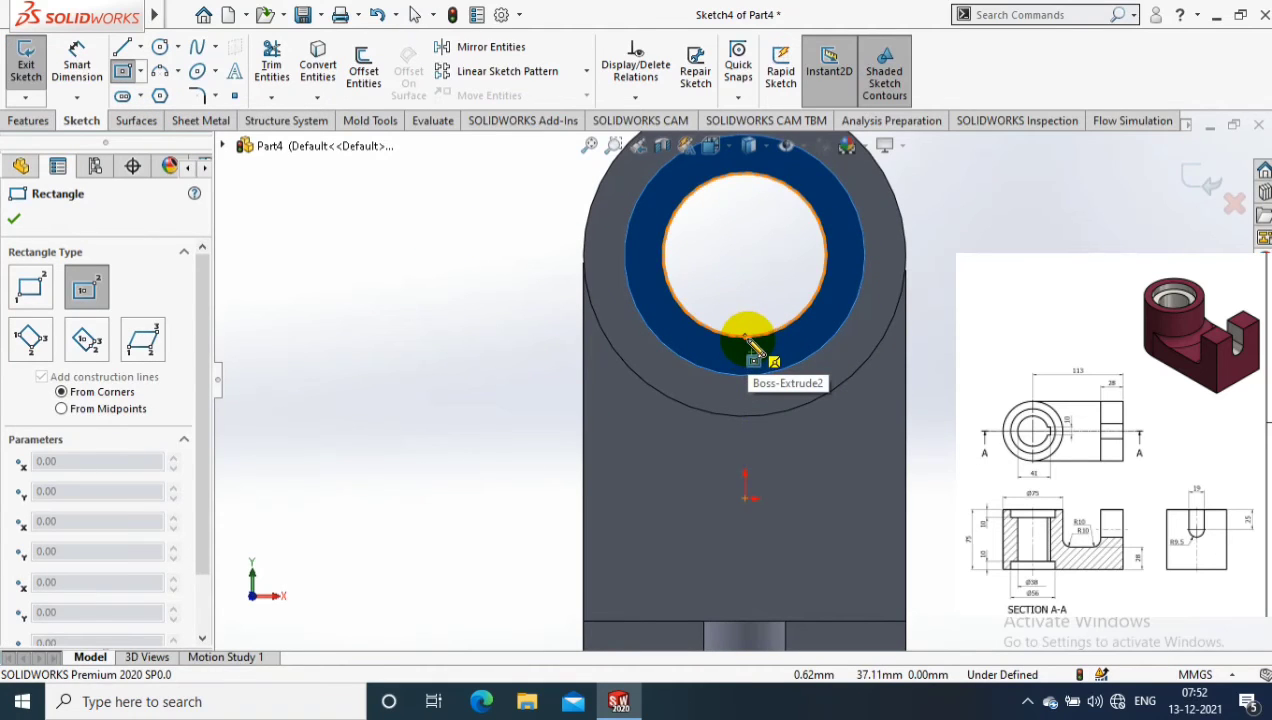
{"action": "left_click", "coordinate": [745, 338]}
{"action": "left_click", "coordinate": [722, 318]}
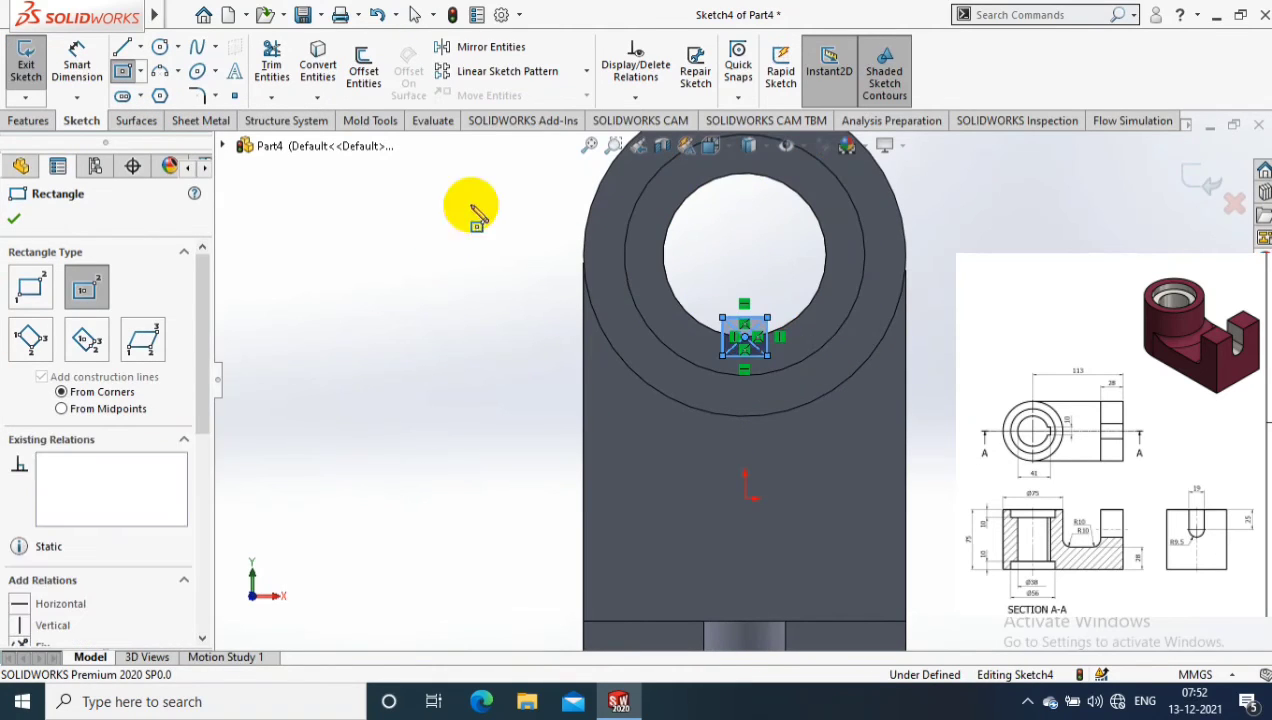
Dimension the rectangle to 10 mm wide and 10 mm high
{"action": "left_click", "coordinate": [70, 50]}
{"action": "left_click", "coordinate": [745, 355]}
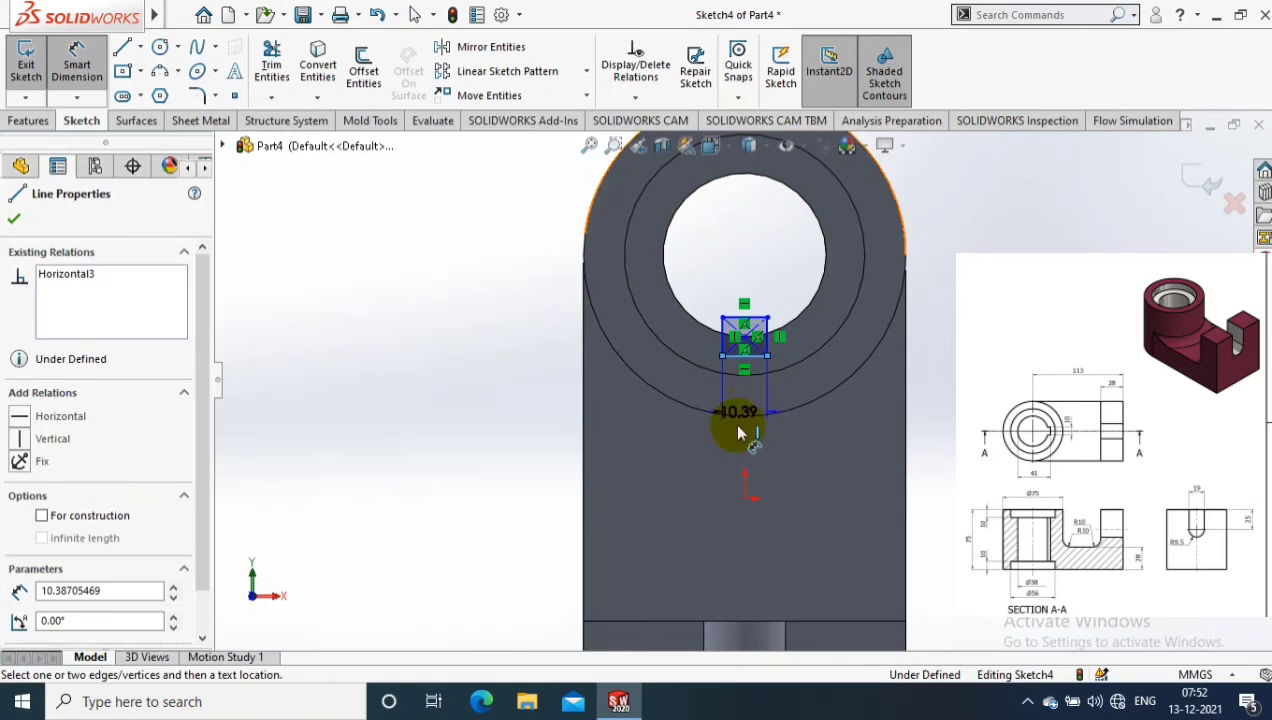
{"action": "left_click", "coordinate": [733, 458]}
{"action": "type", "text": "10.00mm"}
{"action": "key", "text": "Return"}
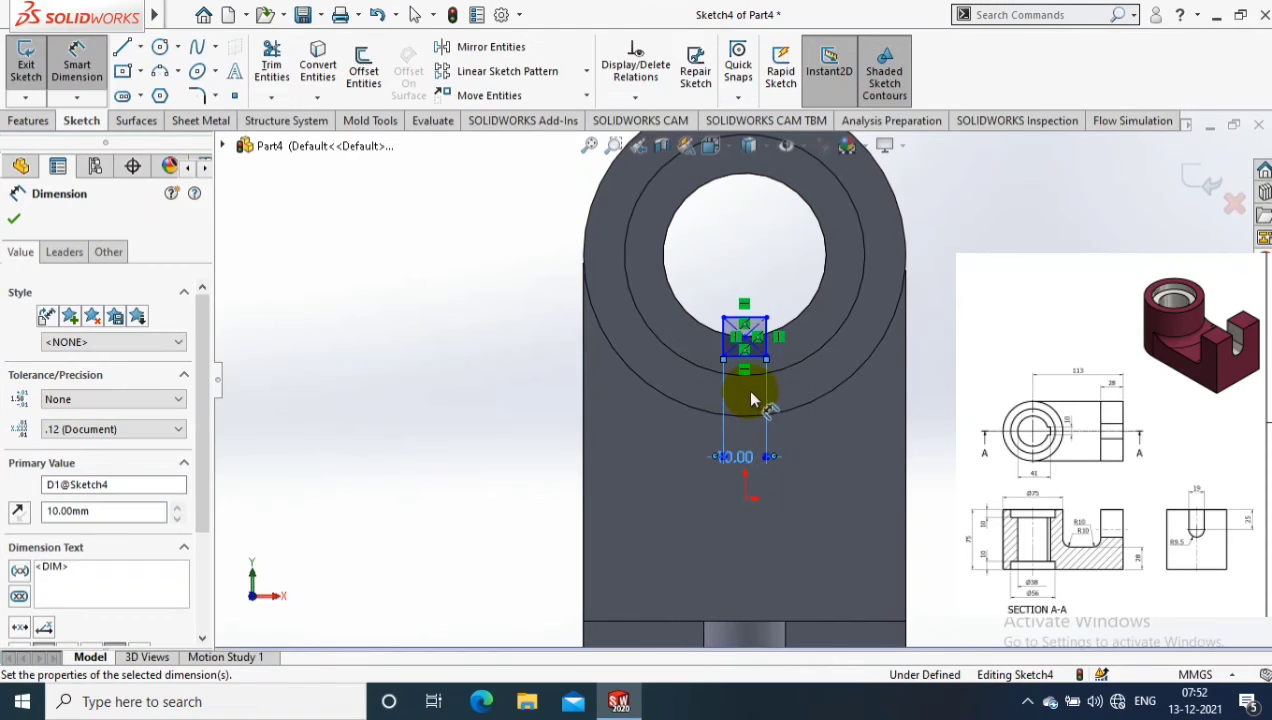
{"action": "scroll", "coordinate": [745, 338], "scroll_direction": "down", "scroll_amount": 2}
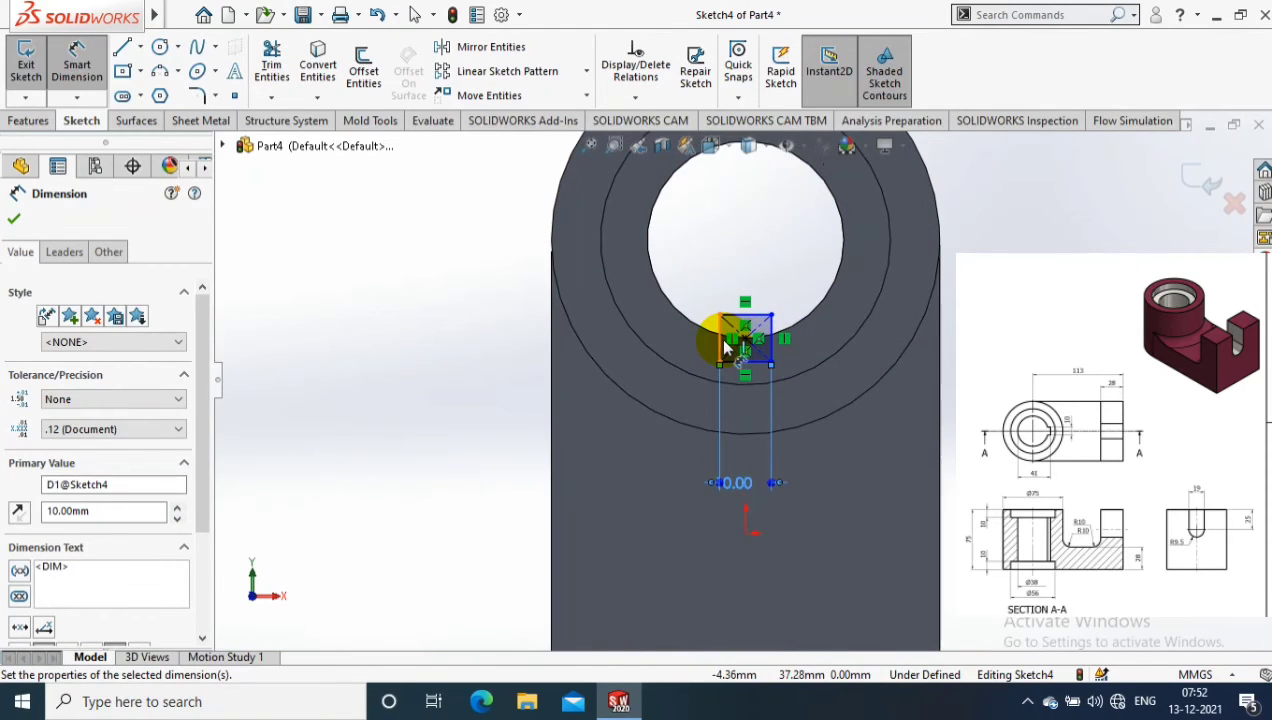
{"action": "left_click", "coordinate": [719, 345]}
{"action": "left_click", "coordinate": [680, 278]}
{"action": "type", "text": "10"}
{"action": "key", "text": "Return"}
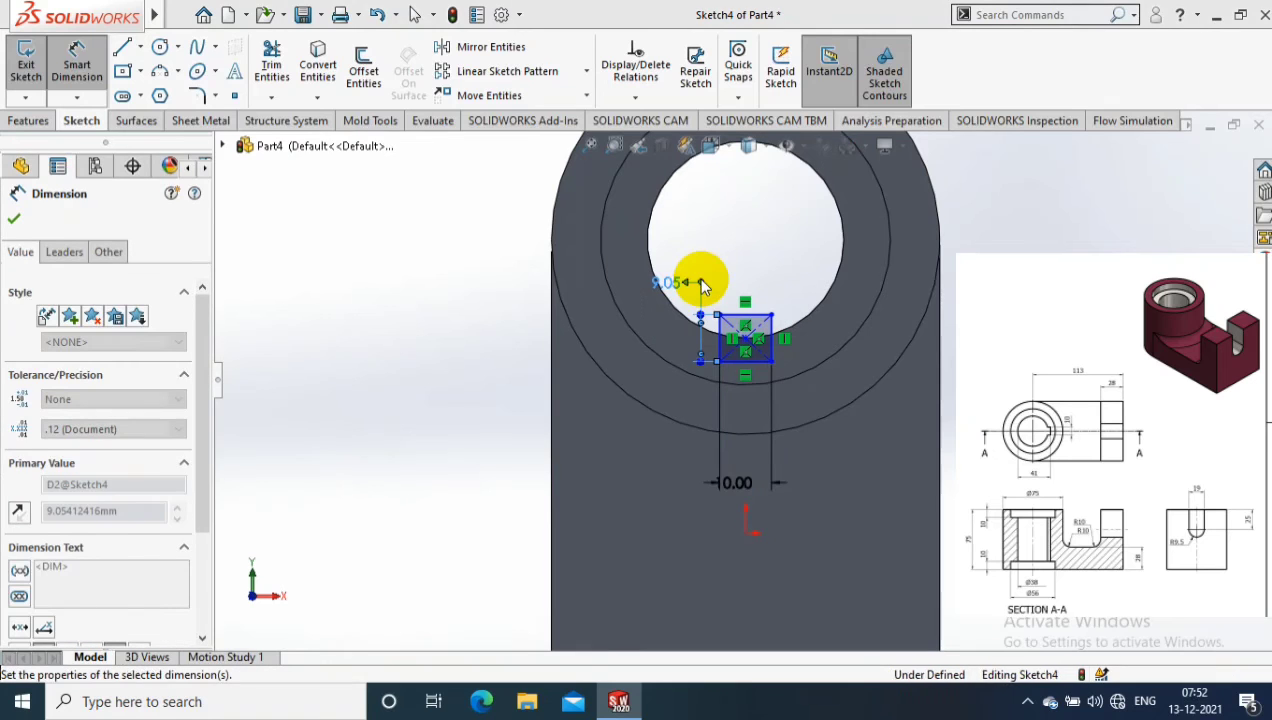
{"action": "left_click", "coordinate": [28, 120]}
Extrude-cut the 10 mm square Through All to notch the keyway into the bore
{"action": "left_click", "coordinate": [277, 66]}
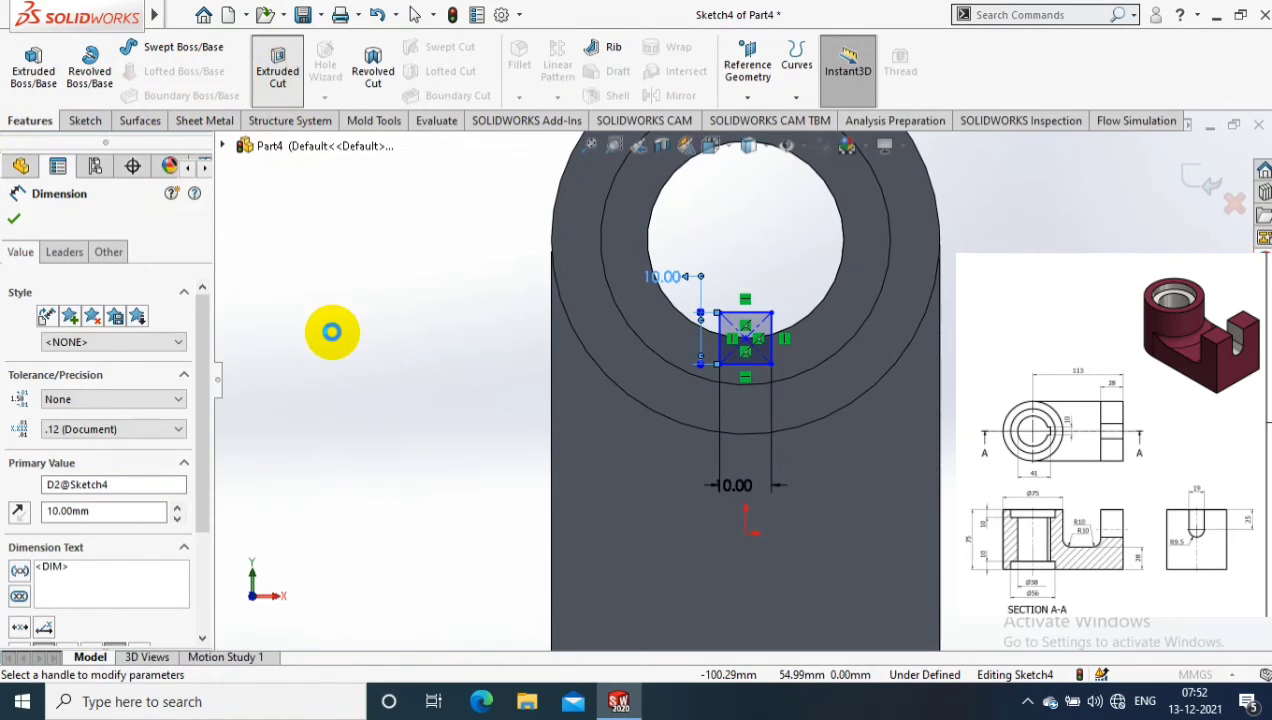
{"action": "left_click", "coordinate": [105, 331]}
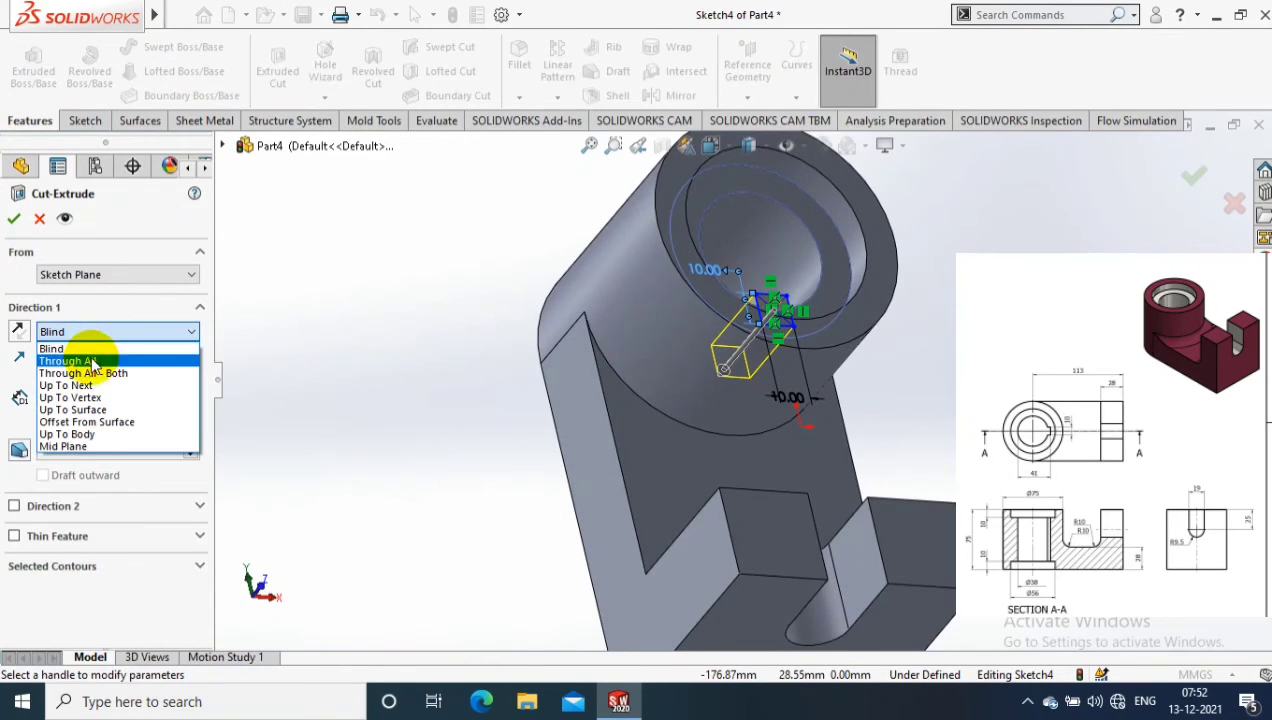
{"action": "left_click", "coordinate": [70, 352]}
{"action": "left_click", "coordinate": [14, 218]}
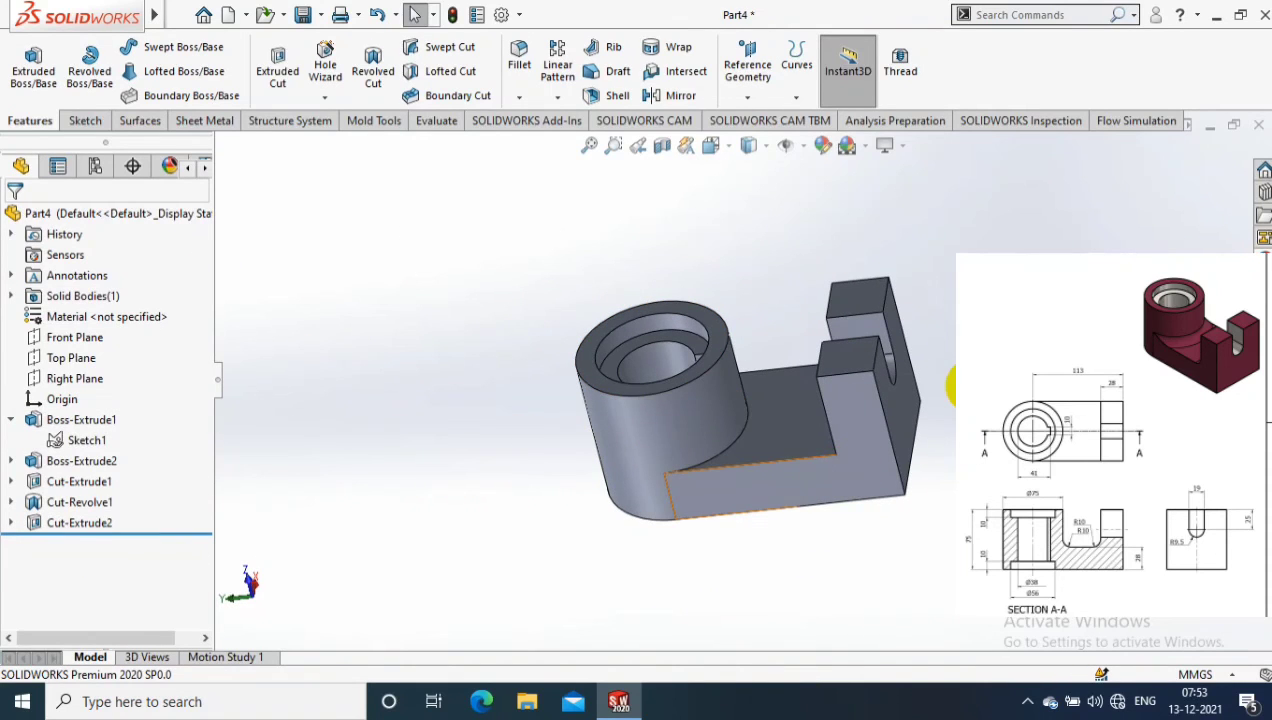
{"action": "scroll", "coordinate": [960, 386], "scroll_direction": "down", "scroll_amount": 3}
{"action": "middle_click_drag", "start_coordinate": [950, 385], "coordinate": [940, 360]}
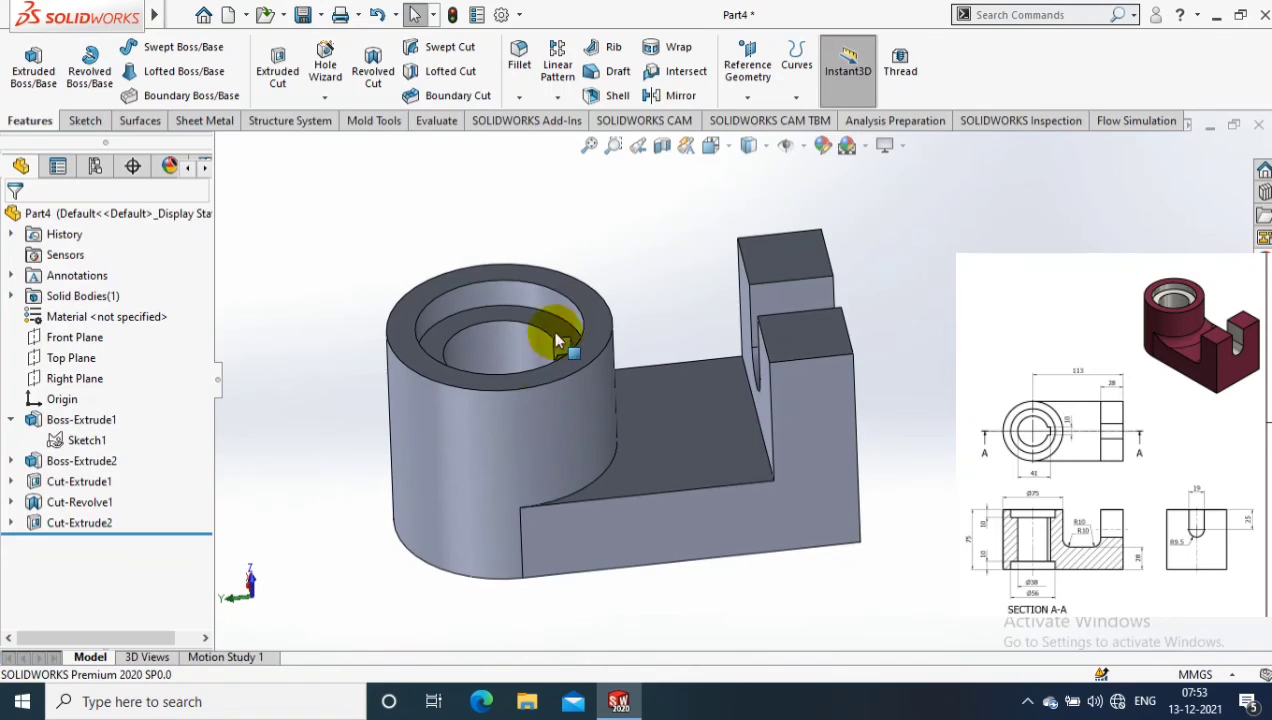
Apply a magenta part-level appearance colour to the entire bracket
{"action": "right_click", "coordinate": [468, 405]}
{"action": "left_click", "coordinate": [652, 155]}
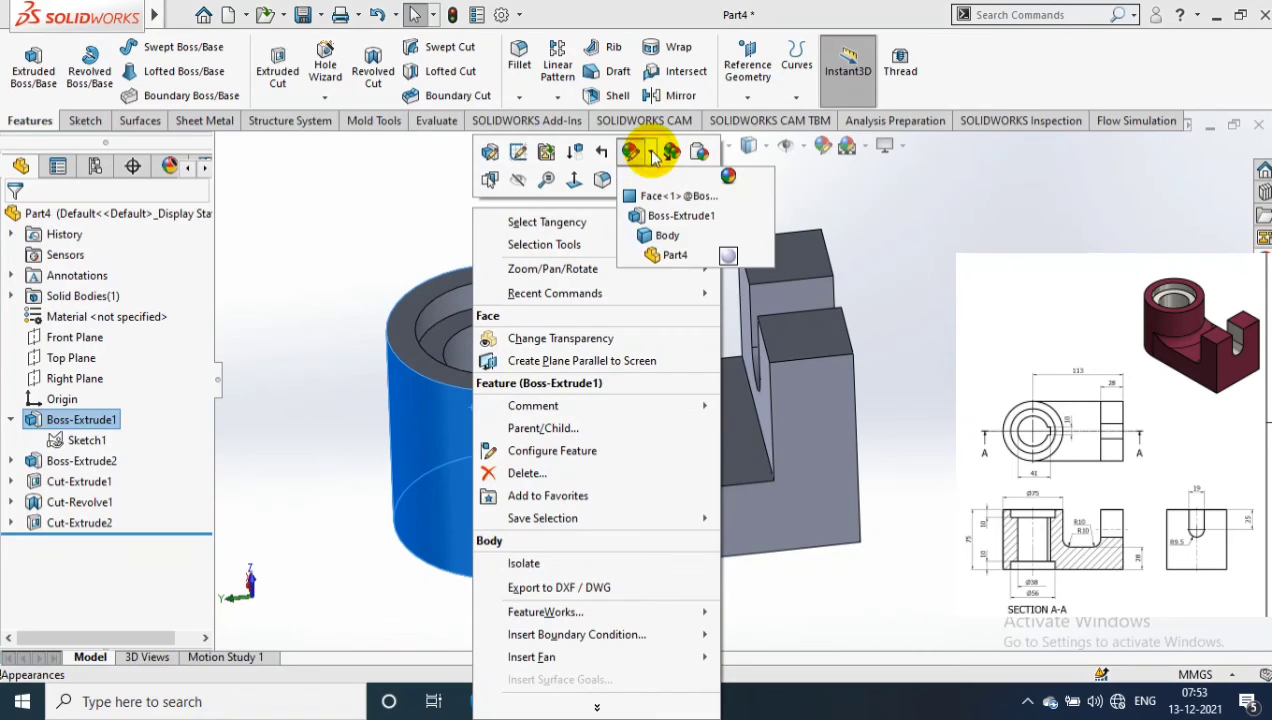
{"action": "left_click", "coordinate": [662, 234]}
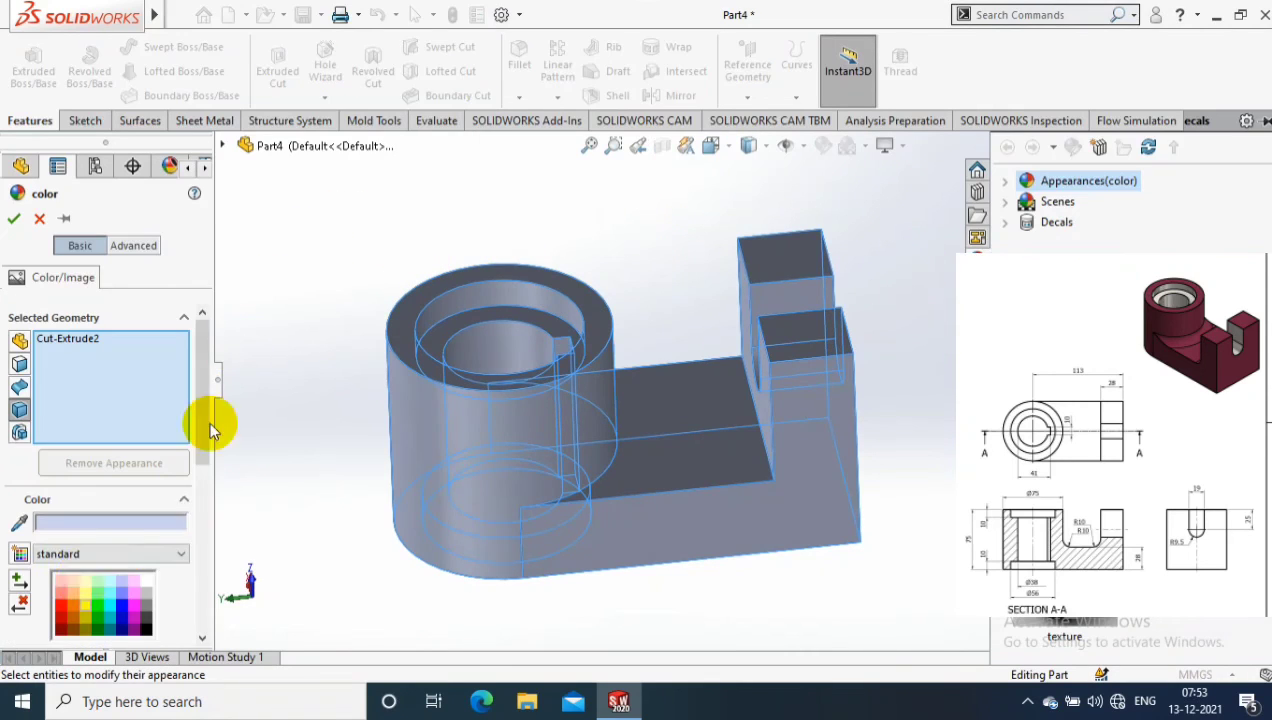
{"action": "left_click", "coordinate": [134, 605]}
{"action": "left_click_drag", "start_coordinate": [199, 388], "coordinate": [199, 426]}
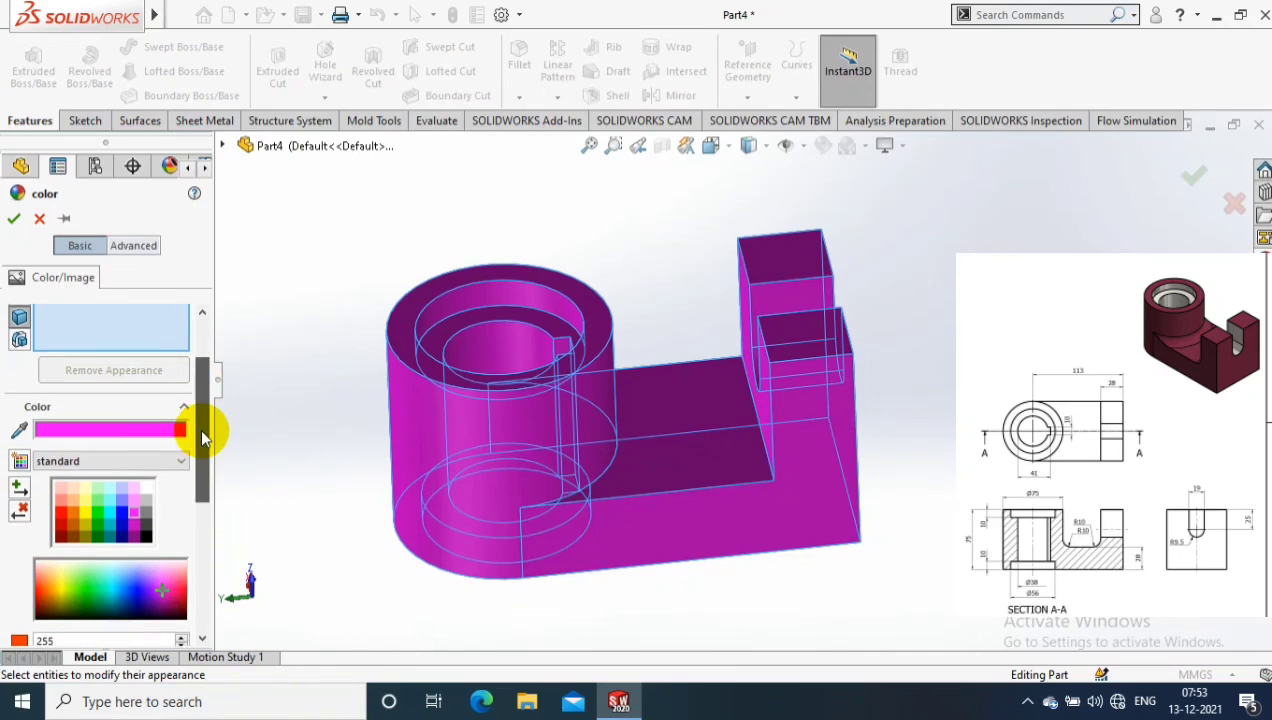
{"action": "left_click", "coordinate": [135, 503]}
{"action": "left_click", "coordinate": [14, 218]}
{"action": "middle_click_drag", "start_coordinate": [900, 400], "coordinate": [950, 350]}
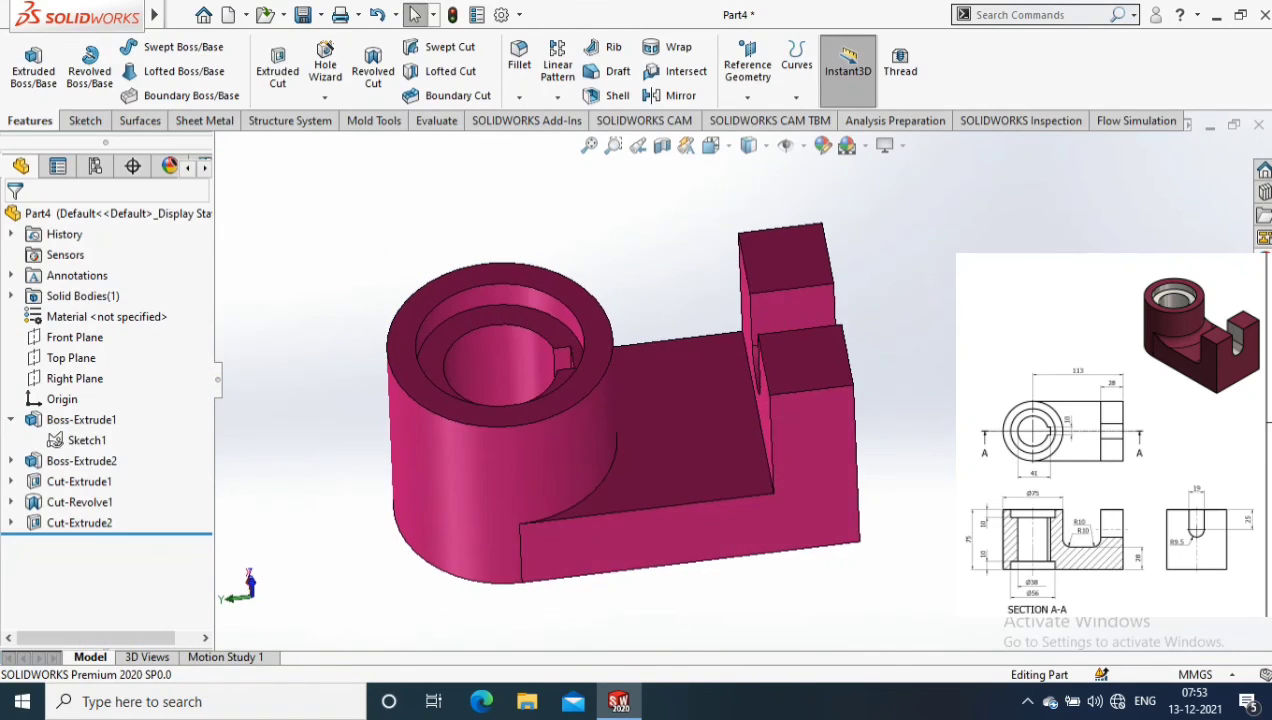